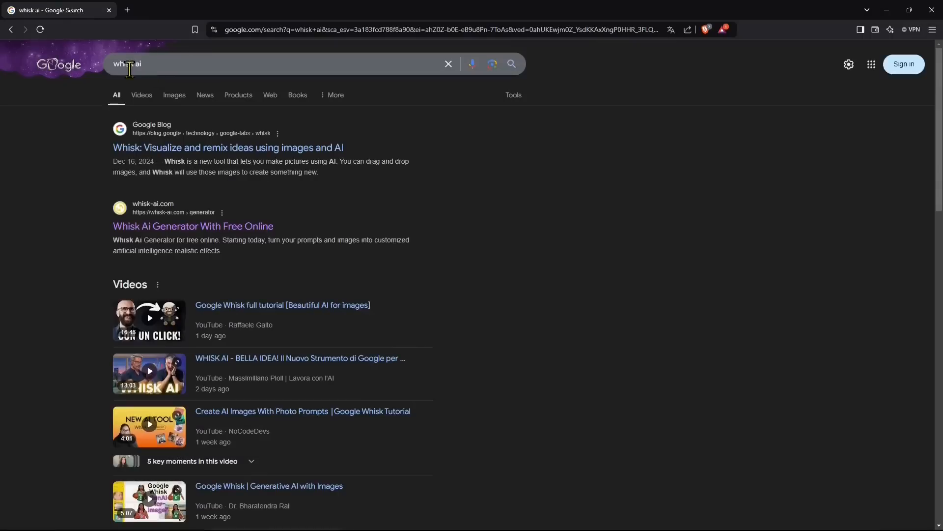
# From the 'whisk ai' Google results, open the whisk-ai.com Whisk Ai Generator page
pyautogui.click(116, 65)
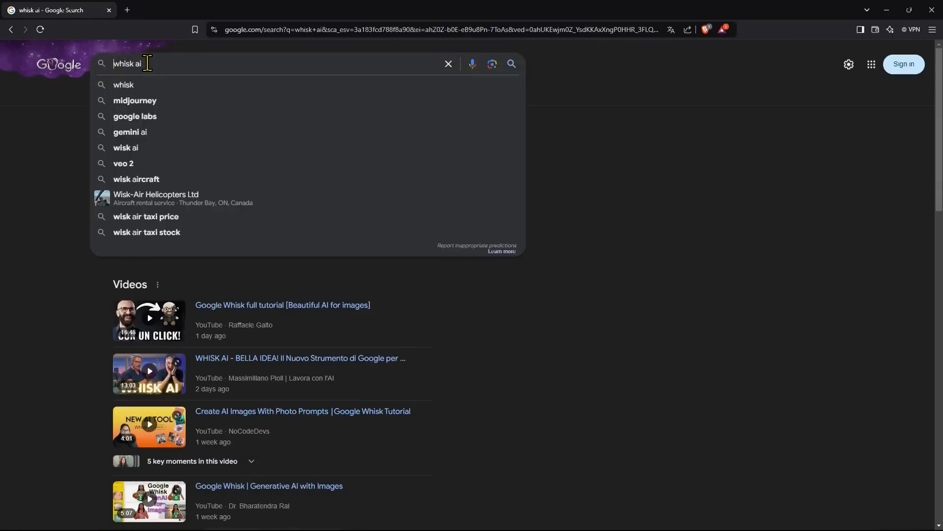
pyautogui.click(45, 156)
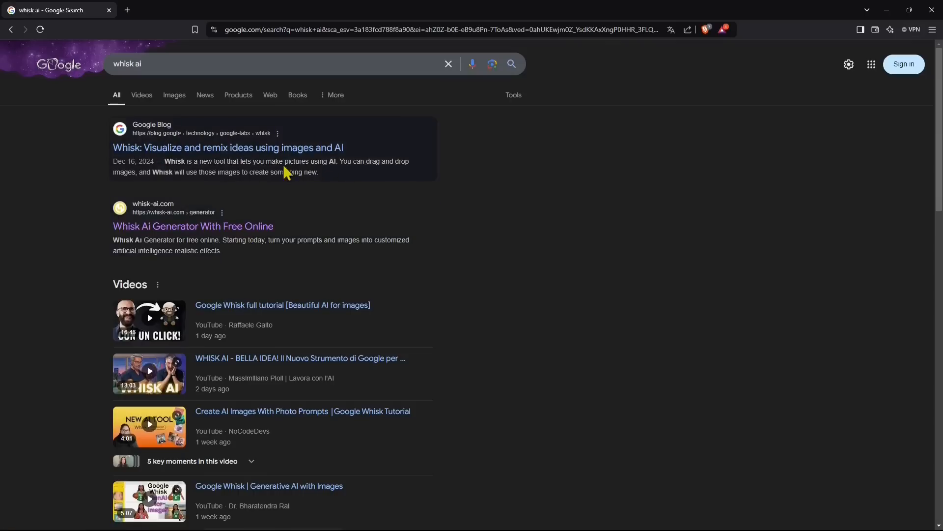
pyautogui.click(260, 227)
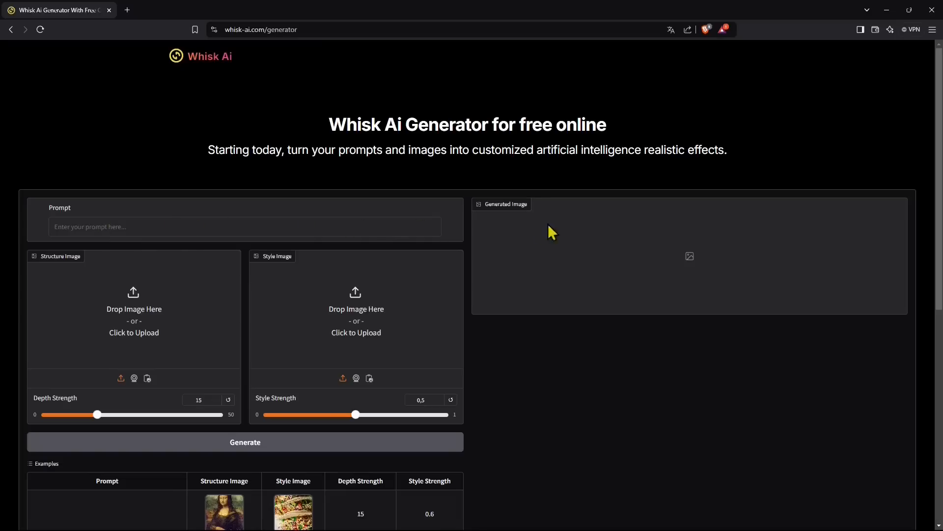
# Write the prompt 'chalet in the mountain' and scroll down to the Examples table
pyautogui.click(63, 226)
pyautogui.write('chalet in the mountain')
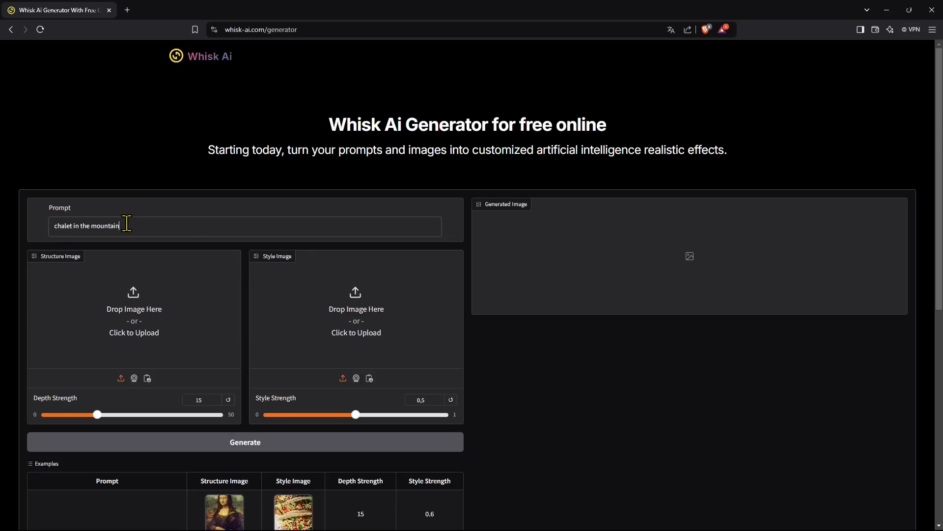
pyautogui.scroll(-1, 250, 268)
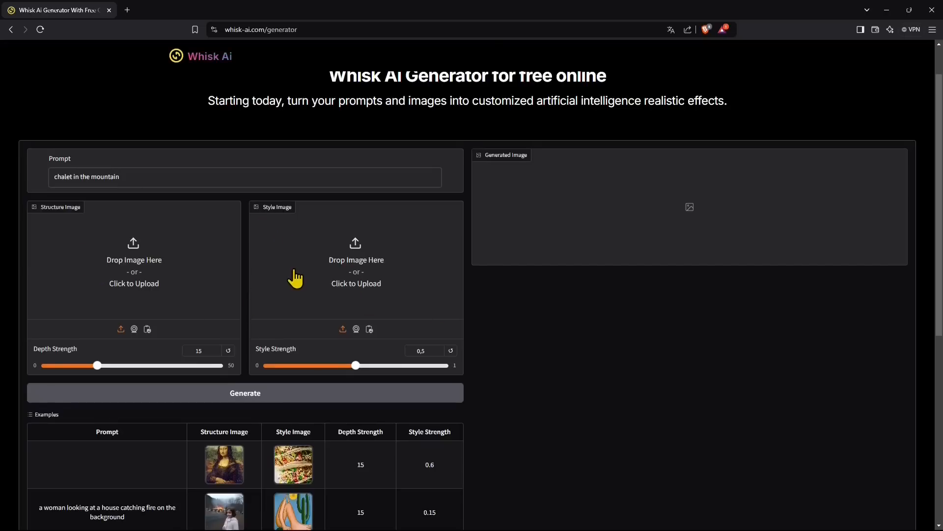
pyautogui.scroll(-3, 296, 277)
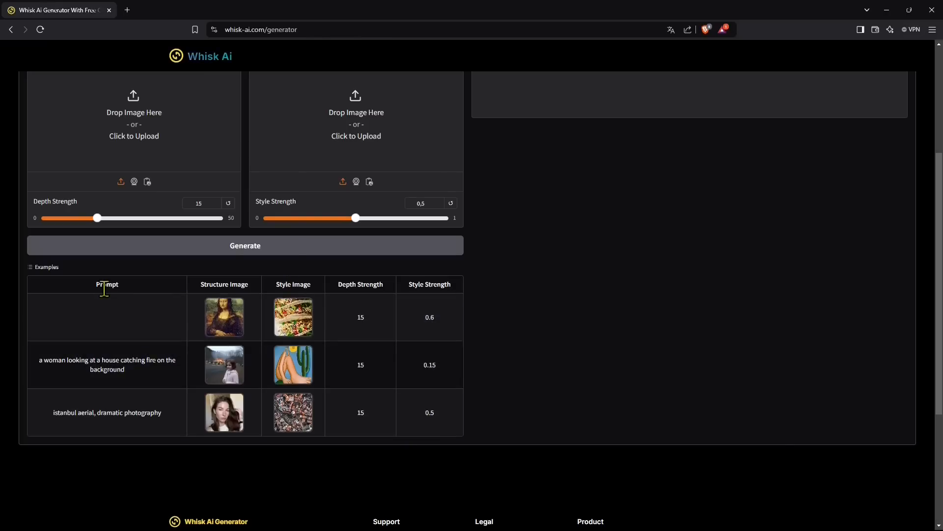
# Load the example with the Mona Lisa structure image and tacos style image
pyautogui.click(260, 317)
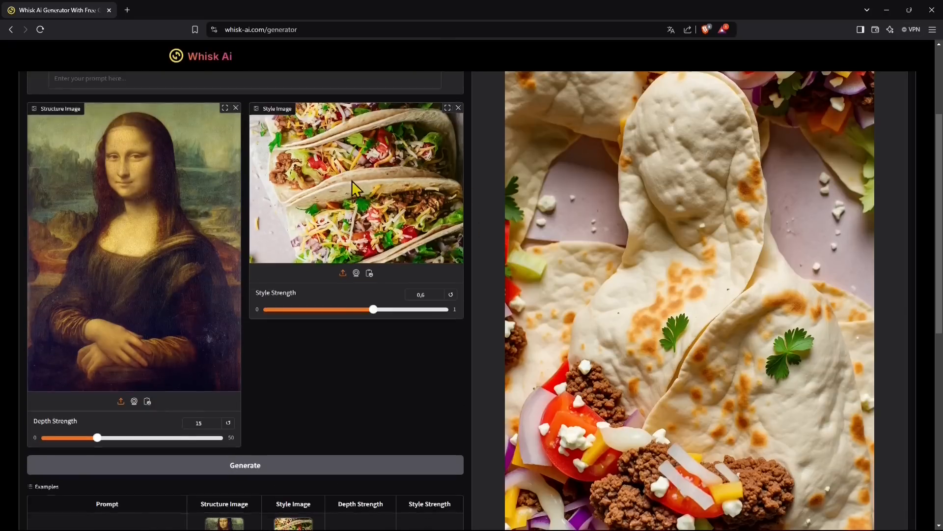
pyautogui.scroll(2, 125, 204)
pyautogui.scroll(-2, 77, 168)
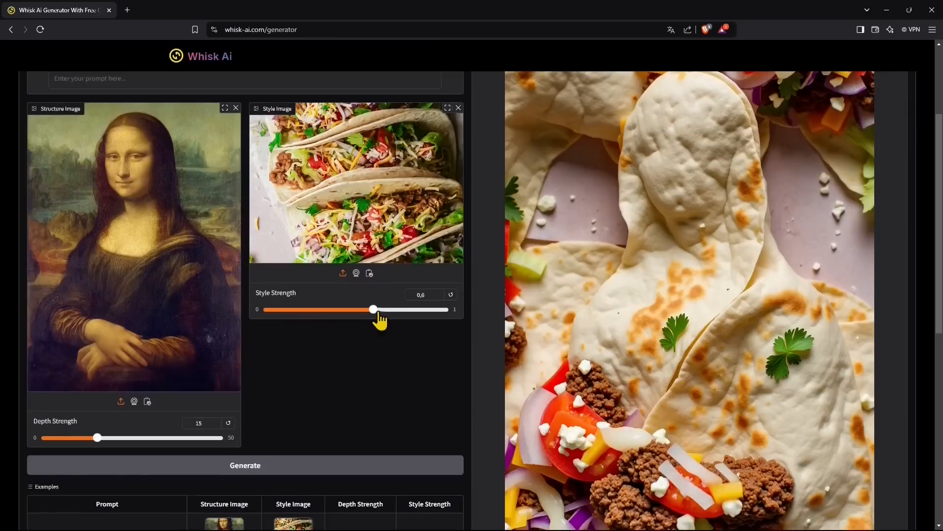
# Set Style Strength to 0,19 and Depth Strength to 25,3
pyautogui.moveTo(374, 311); pyautogui.dragTo(312, 316)
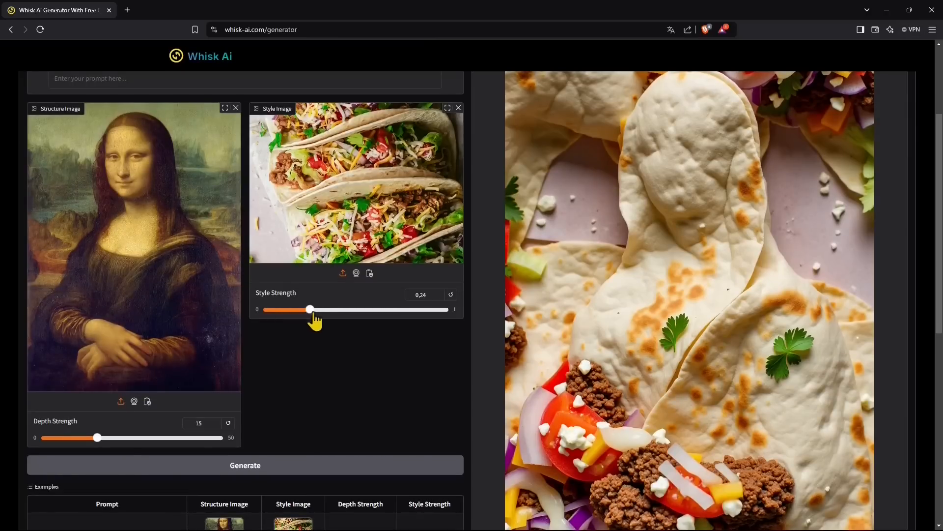
pyautogui.click(450, 295)
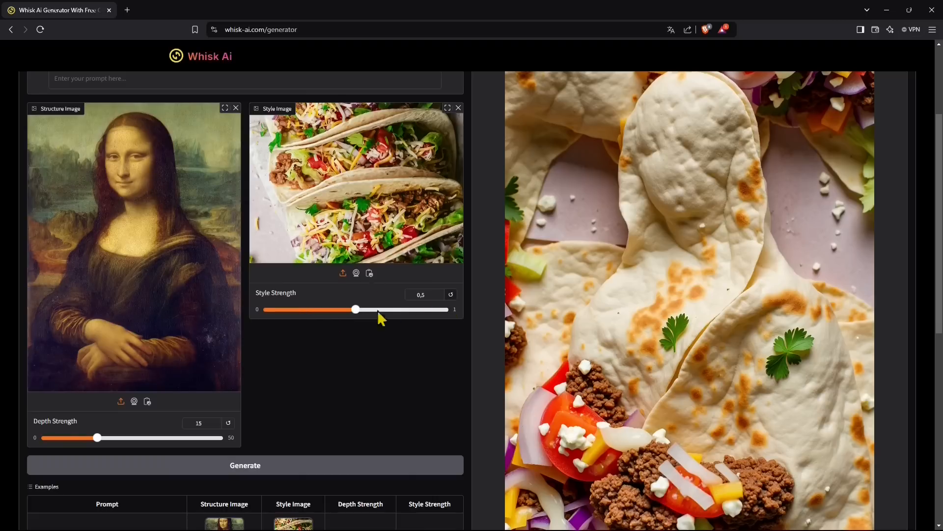
pyautogui.moveTo(356, 316); pyautogui.dragTo(304, 325)
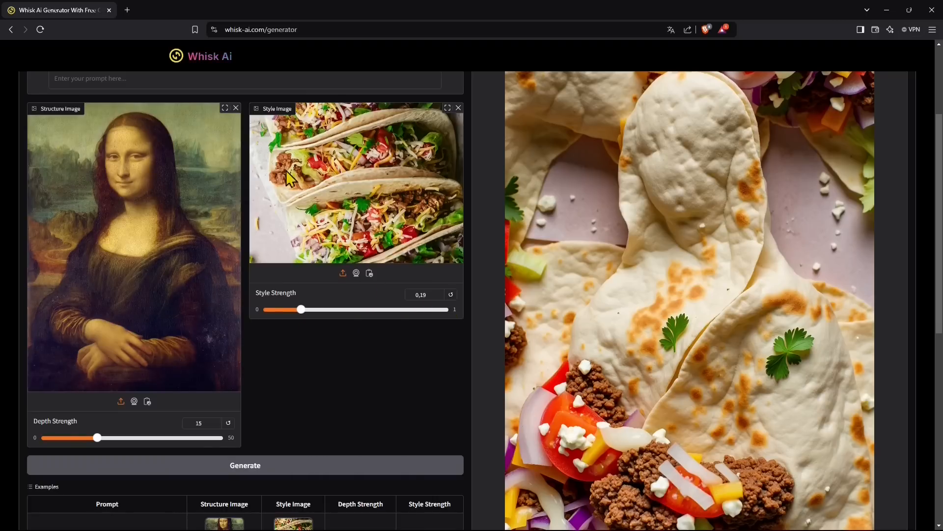
pyautogui.scroll(-1, 233, 349)
pyautogui.moveTo(98, 389); pyautogui.dragTo(133, 389)
pyautogui.scroll(2, 62, 179)
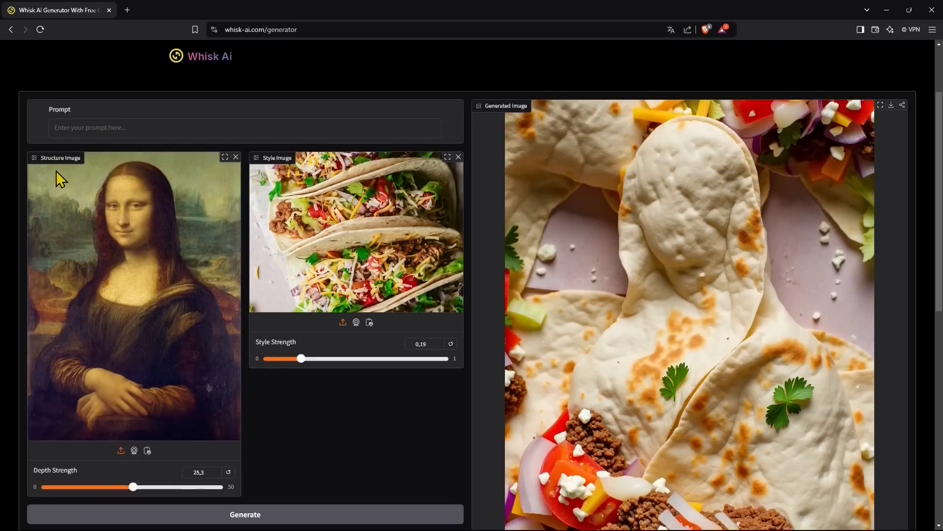
pyautogui.scroll(-3, 316, 295)
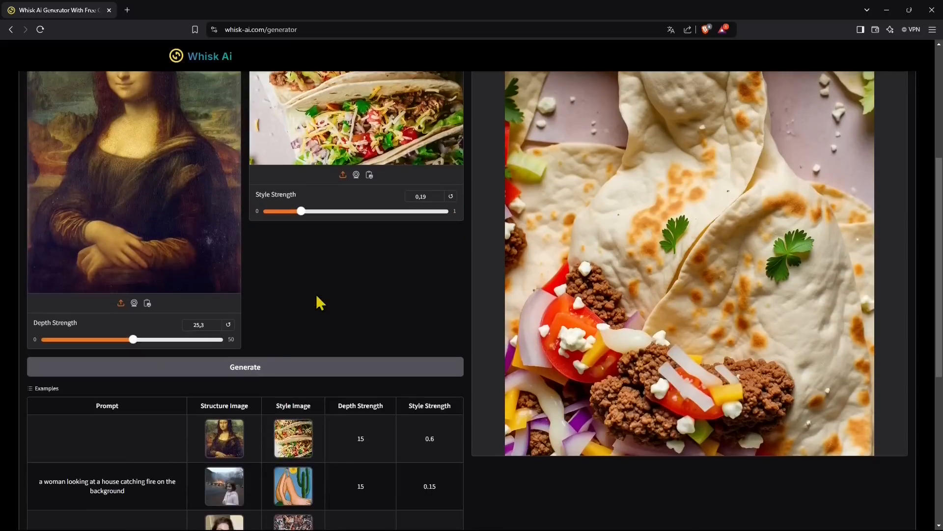
# Generate a new image from the Mona Lisa structure and taco style settings
pyautogui.click(246, 371)
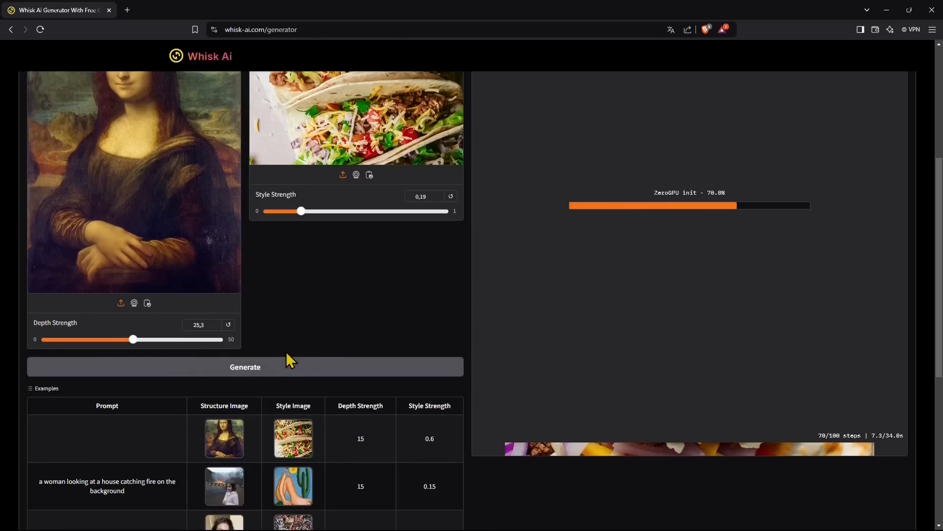
pyautogui.scroll(1, 562, 271)
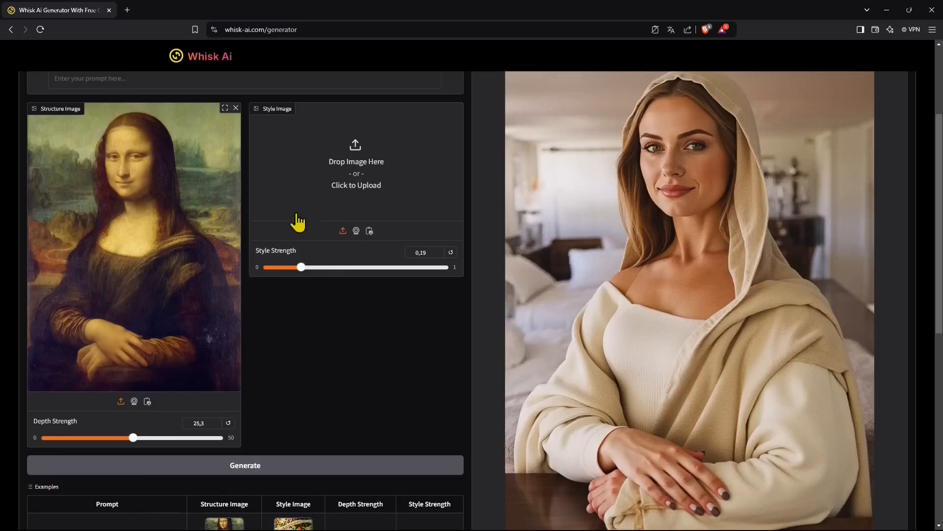
# Try the webcam and clipboard style image sources, then dismiss the clipboard permission request
pyautogui.click(356, 231)
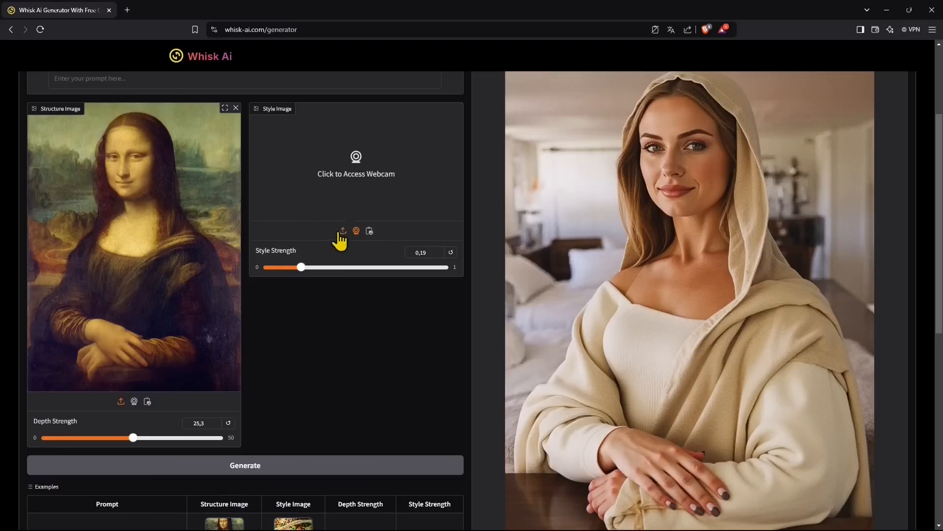
pyautogui.click(370, 231)
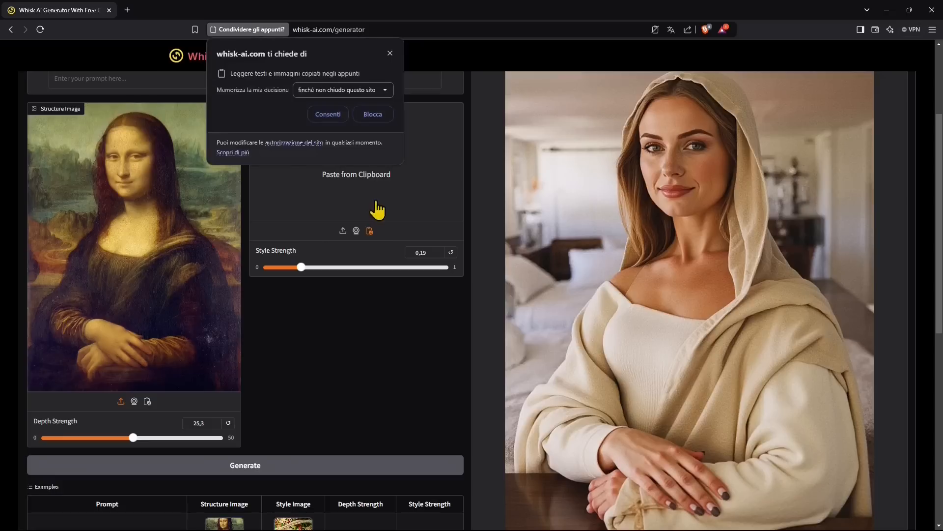
pyautogui.click(390, 53)
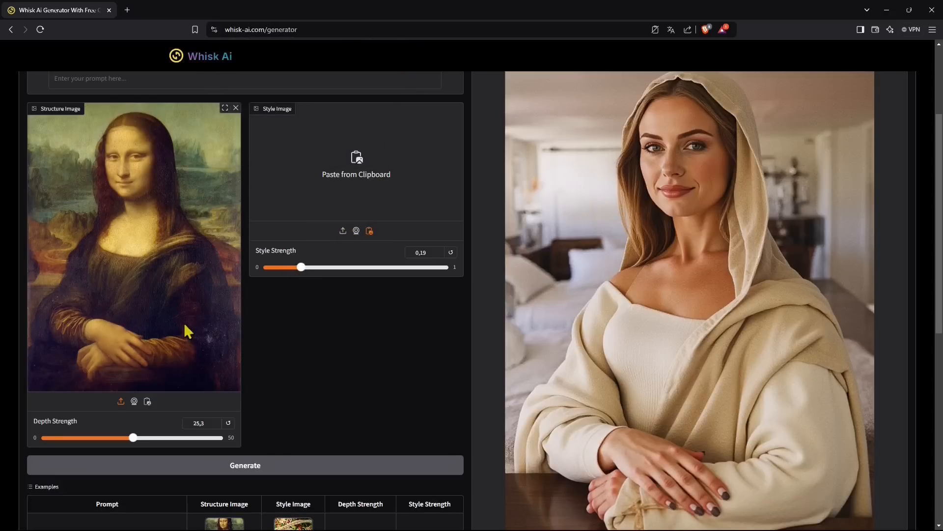
# Reload the Mona Lisa and tacos example into the form
pyautogui.scroll(-1, 197, 364)
pyautogui.scroll(-1, 196, 376)
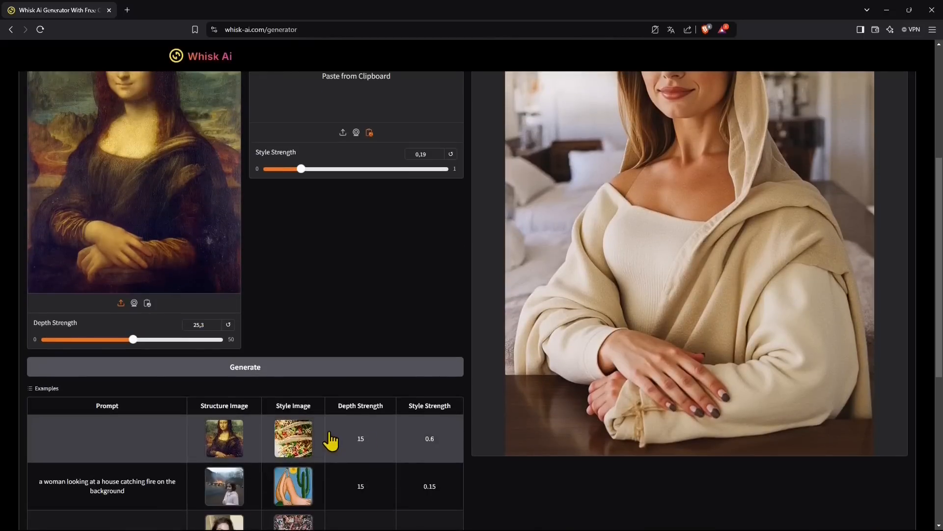
pyautogui.click(292, 444)
pyautogui.scroll(1, 288, 265)
pyautogui.scroll(2, 308, 271)
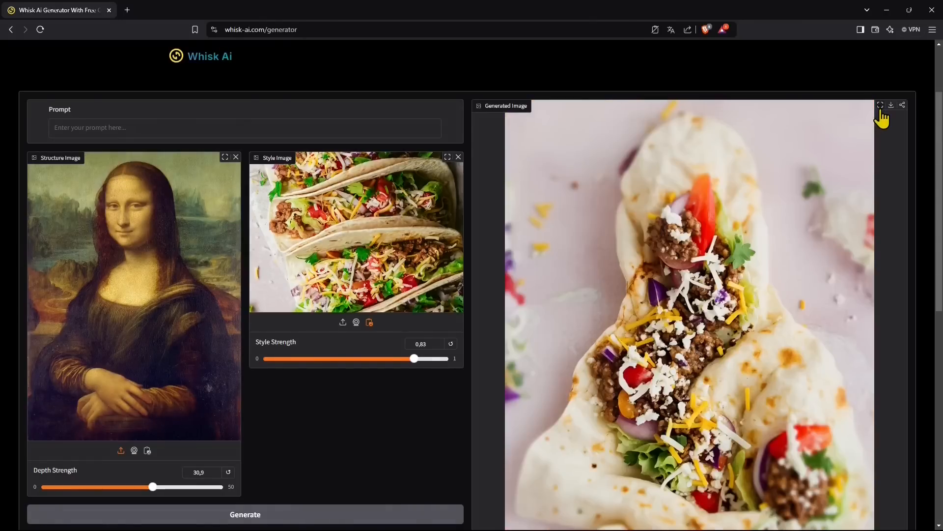
# View the generated taco image full screen, then open it in its own tab
pyautogui.click(880, 106)
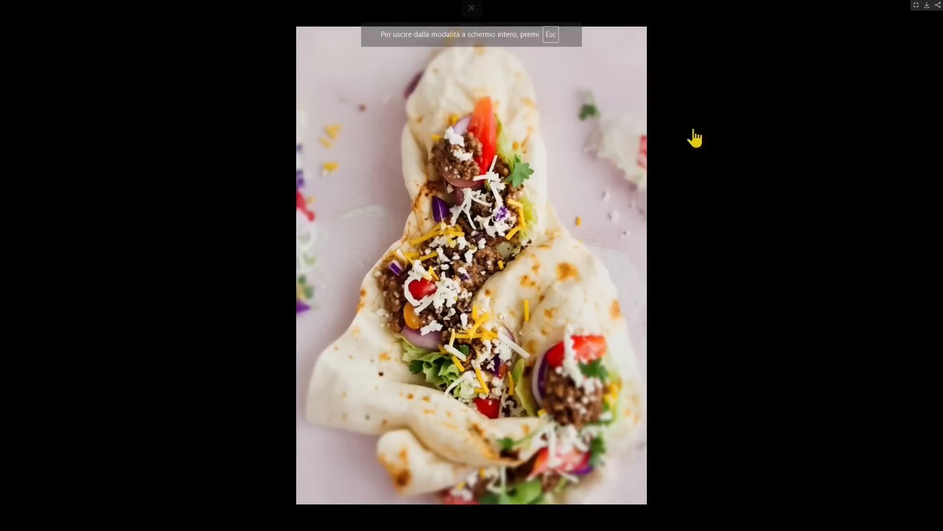
pyautogui.click(916, 4)
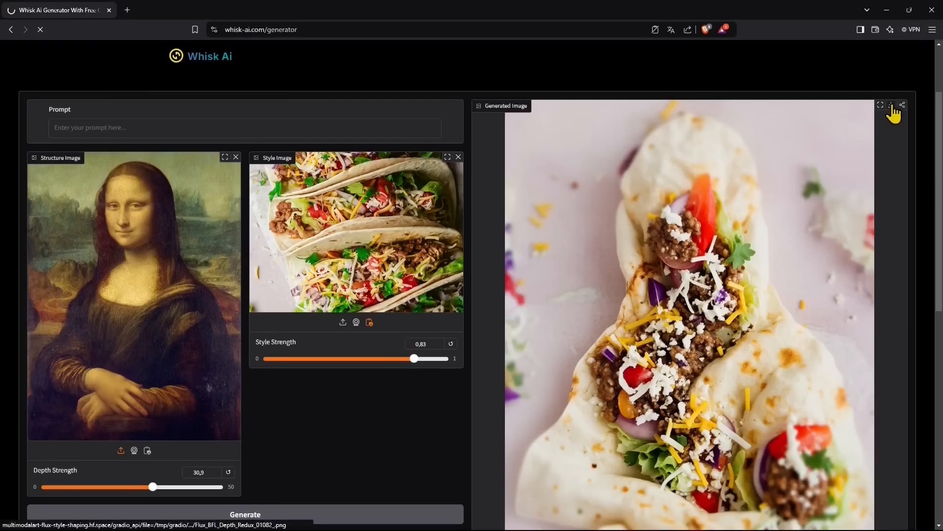
pyautogui.click(894, 109)
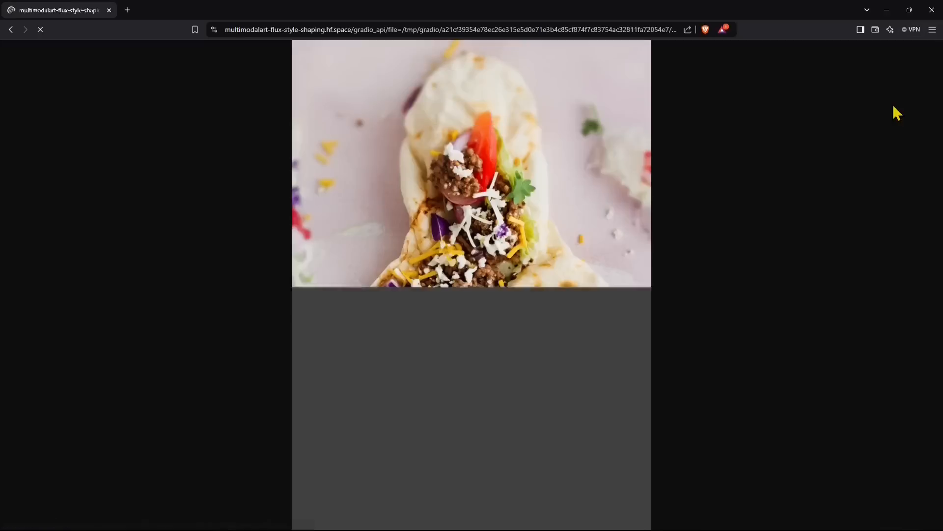
# Save the image as Flux_BFL_Depth_Redux_01082_.png in GUIDE and return to the generator
pyautogui.rightClick(514, 256)
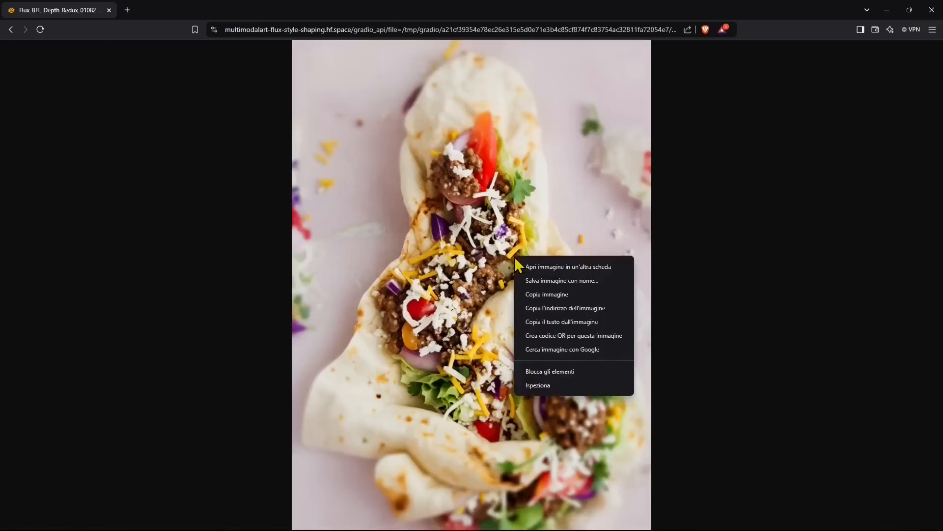
pyautogui.click(532, 284)
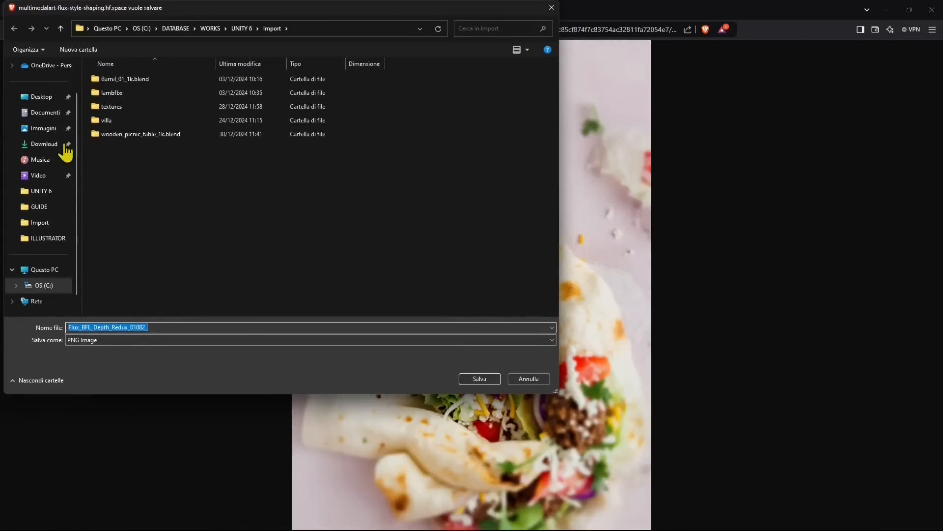
pyautogui.click(41, 208)
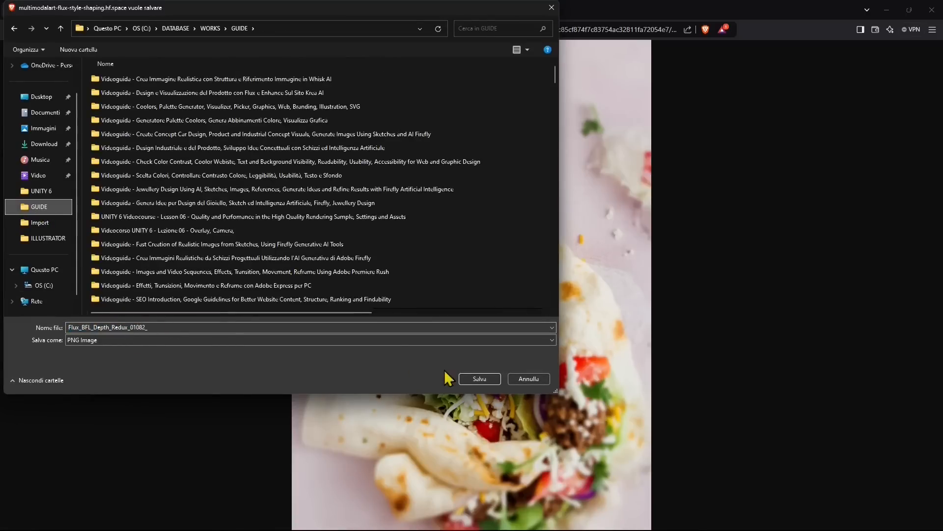
pyautogui.click(473, 380)
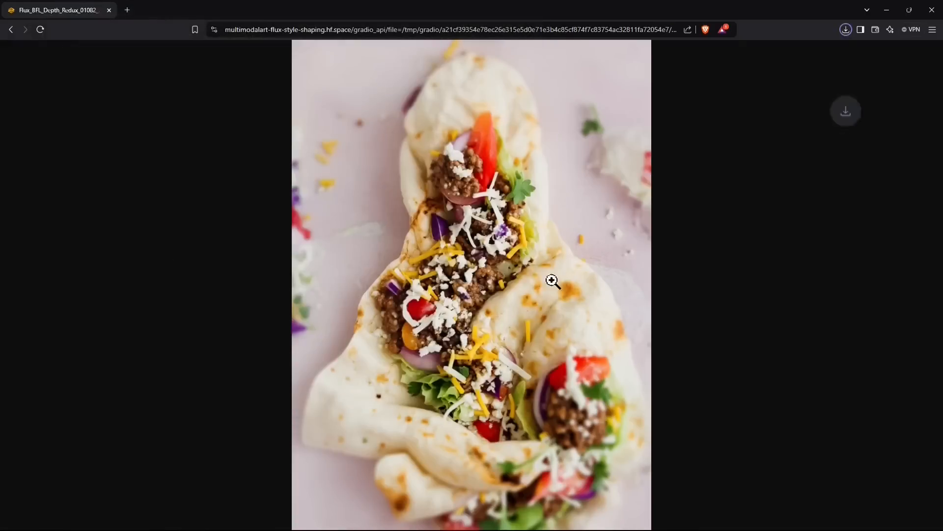
pyautogui.click(15, 28)
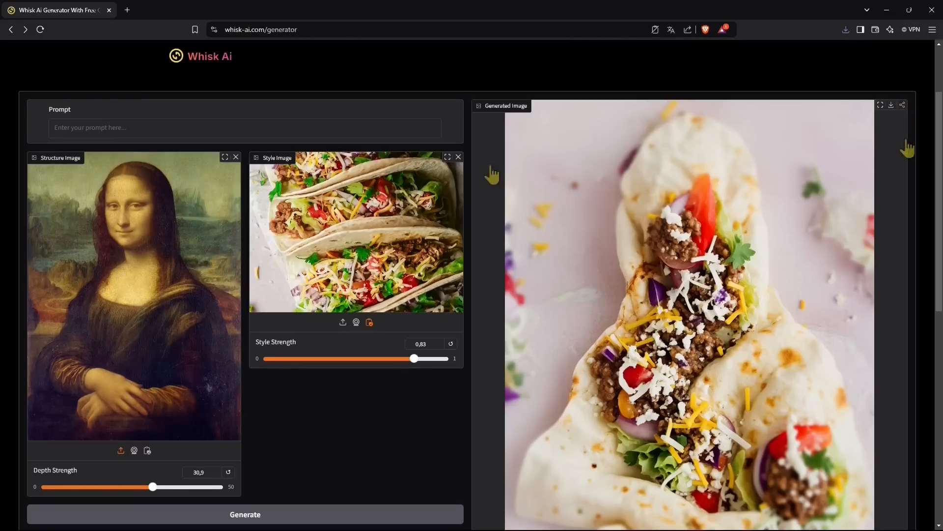
# Load the 'woman looking at a house catching fire' example with strengths 15 and 0,15
pyautogui.scroll(-6, 337, 245)
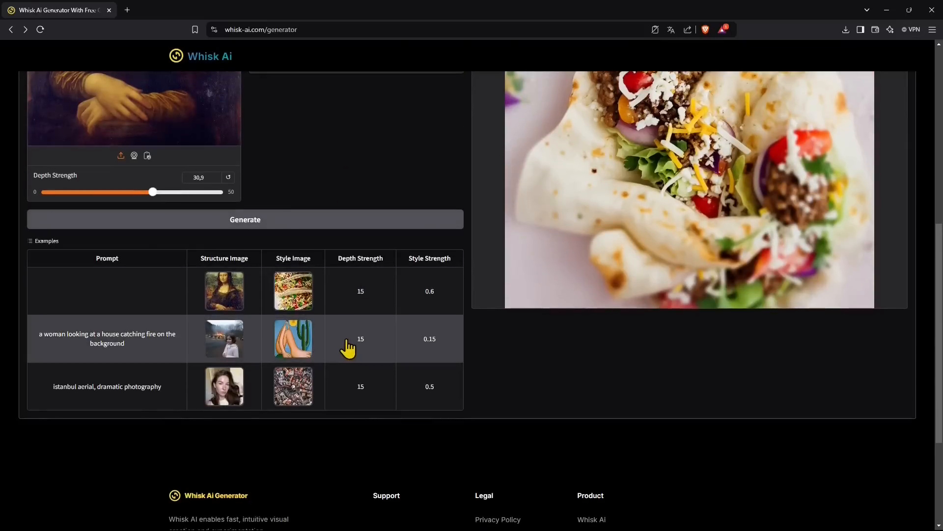
pyautogui.click(347, 347)
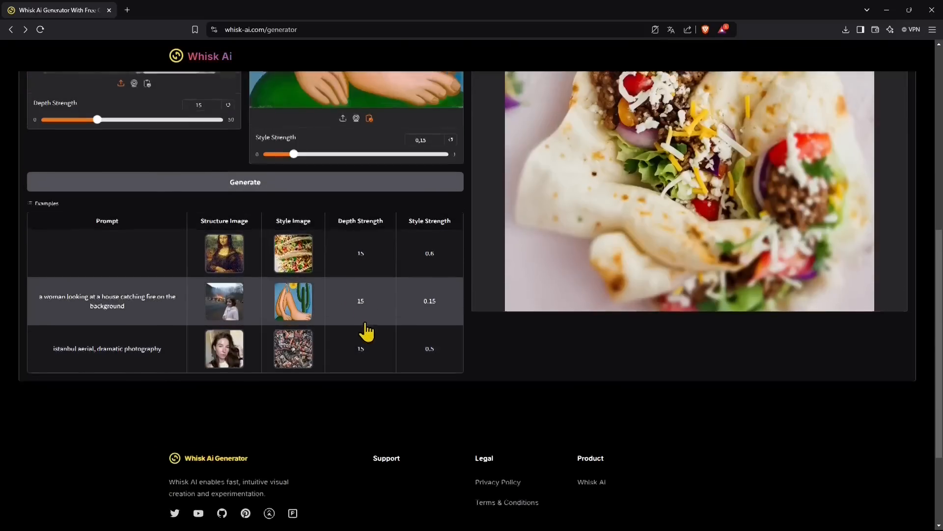
pyautogui.scroll(4, 365, 324)
pyautogui.scroll(1, 703, 327)
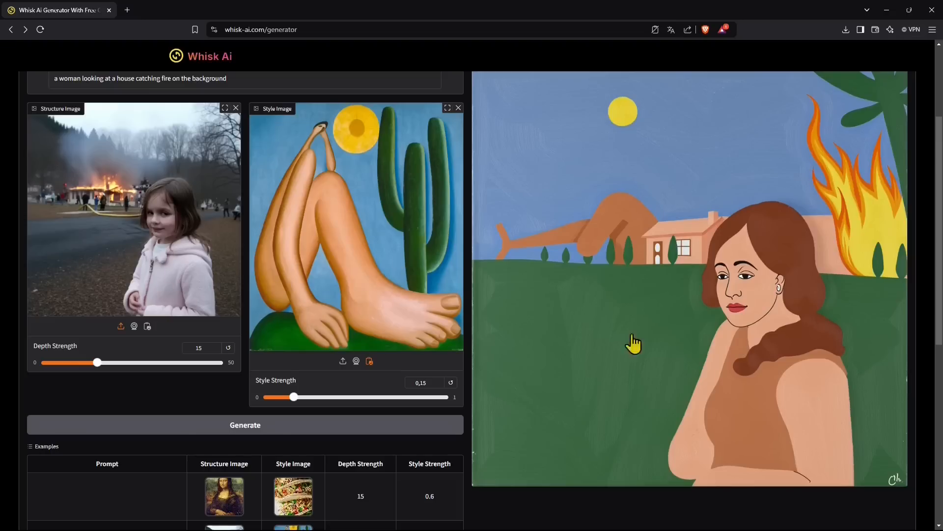
pyautogui.scroll(-3, 634, 343)
# Load the 'istanbul aerial' example into the form
pyautogui.click(244, 466)
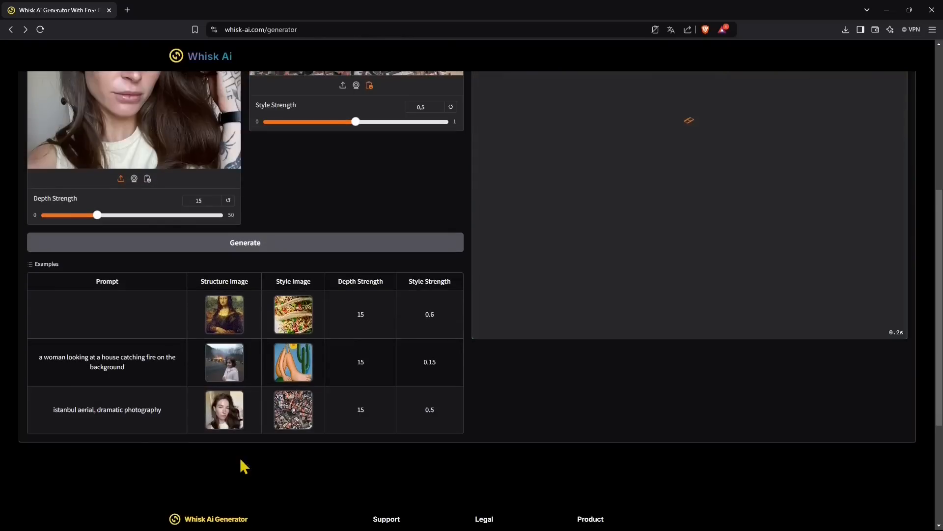
pyautogui.scroll(3, 316, 347)
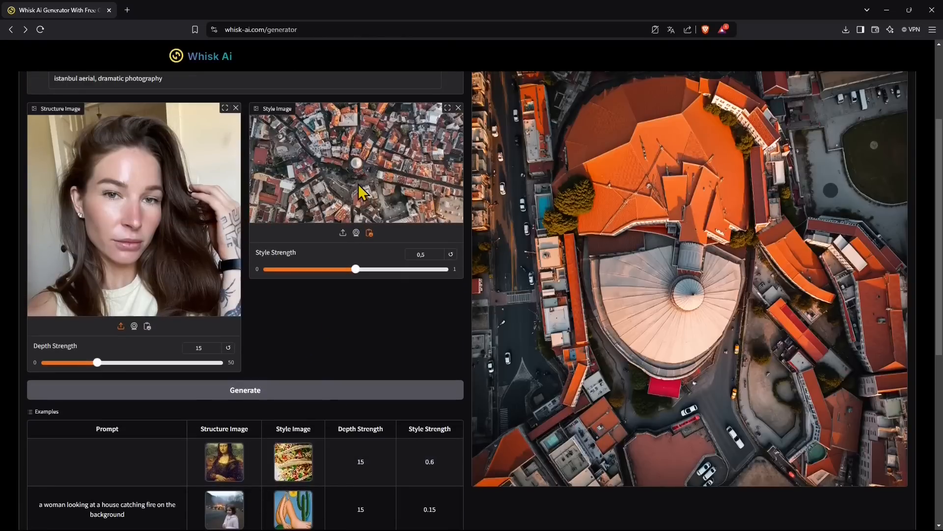
pyautogui.scroll(1, 356, 189)
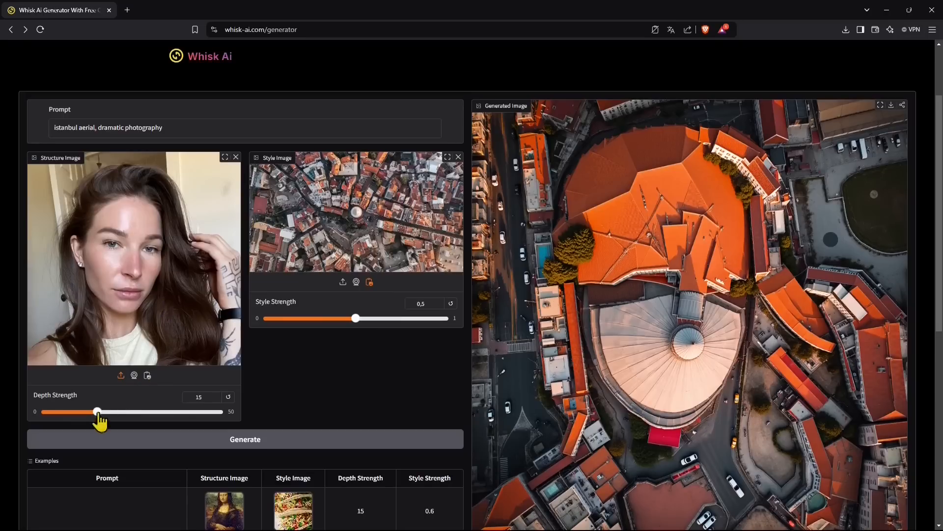
# Raise Depth Strength to 27.8 and generate a new aerial city image
pyautogui.moveTo(88, 406); pyautogui.dragTo(143, 419)
pyautogui.click(240, 443)
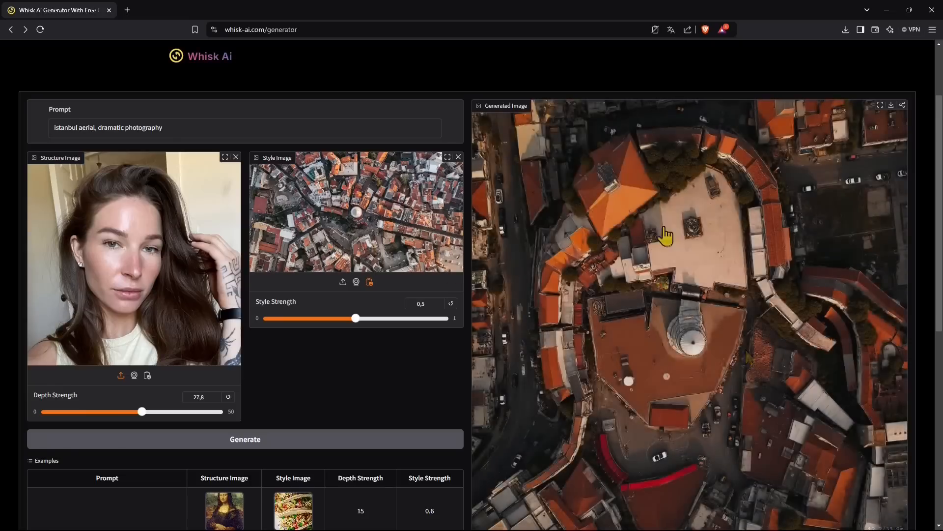
pyautogui.scroll(-1, 666, 341)
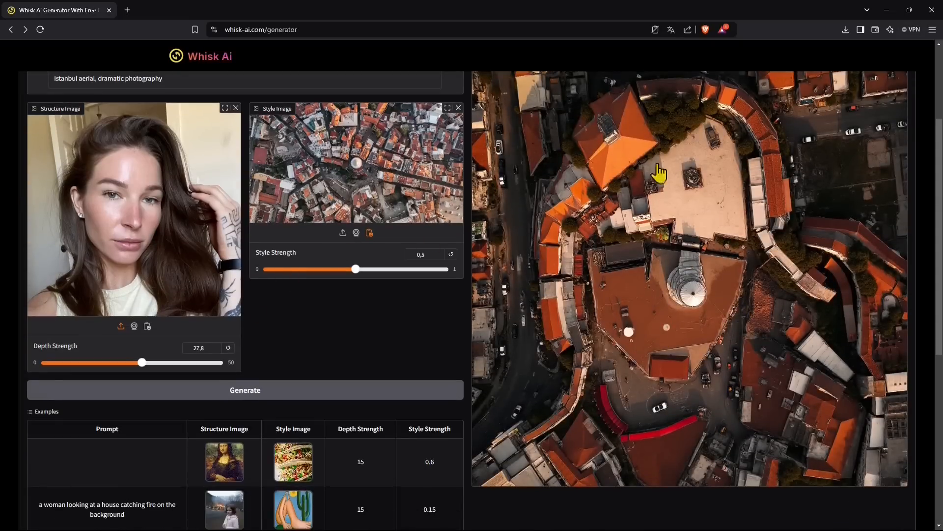
pyautogui.scroll(2, 473, 259)
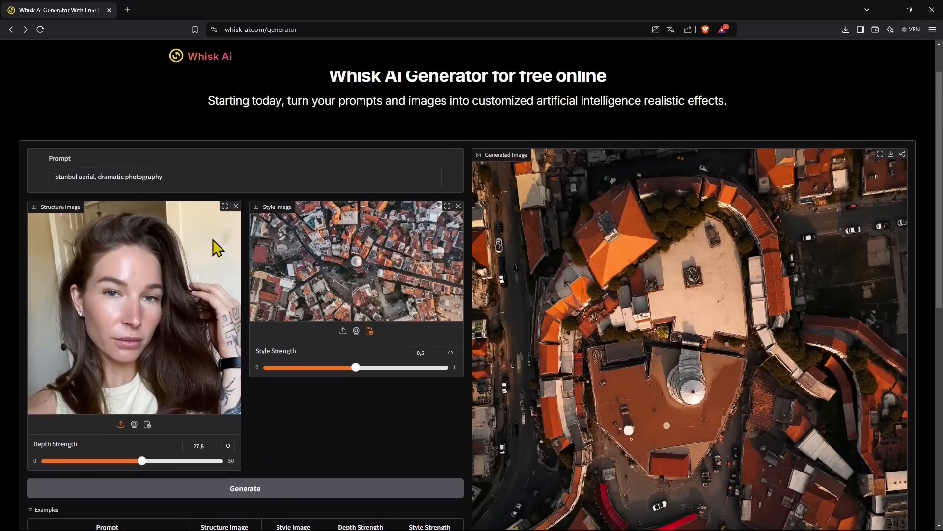
pyautogui.scroll(-5, 252, 323)
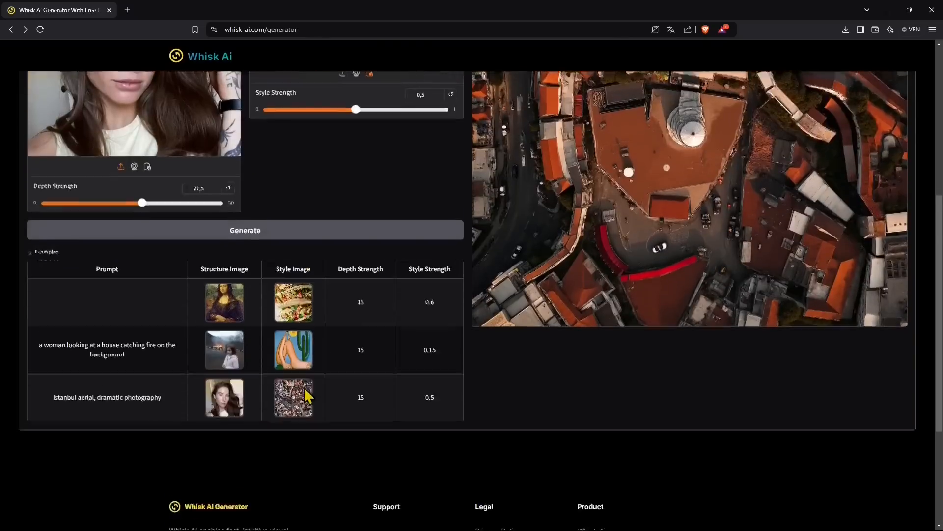
pyautogui.scroll(7, 261, 295)
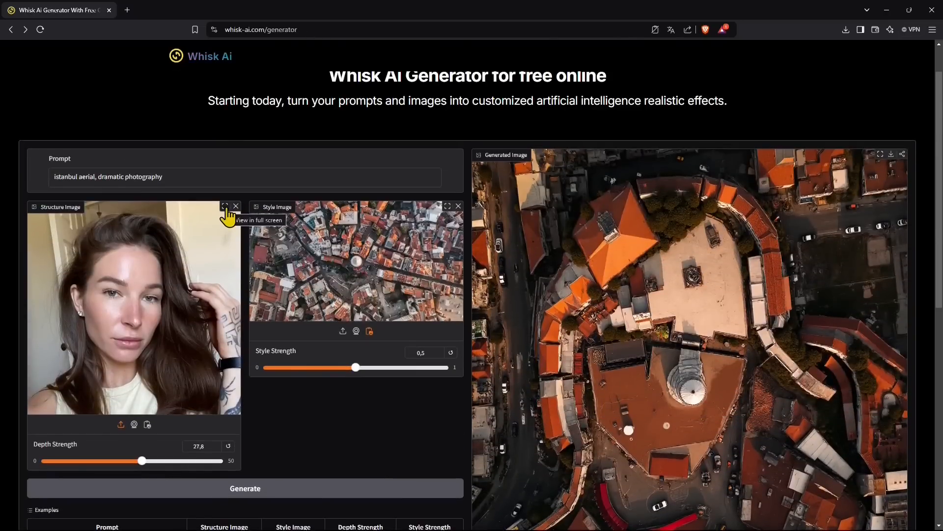
# Remove the structure image from its full-screen view, then remove the style image
pyautogui.click(225, 207)
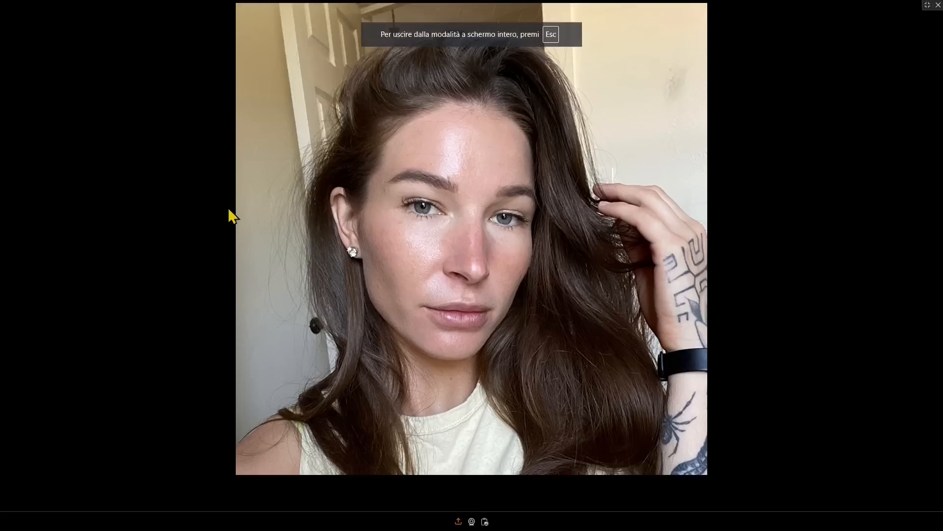
pyautogui.click(938, 5)
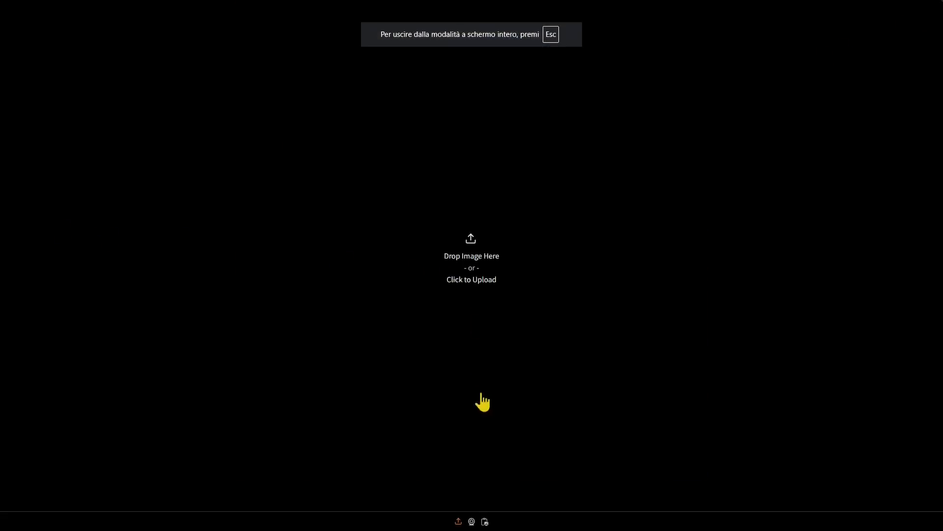
pyautogui.press('Escape')
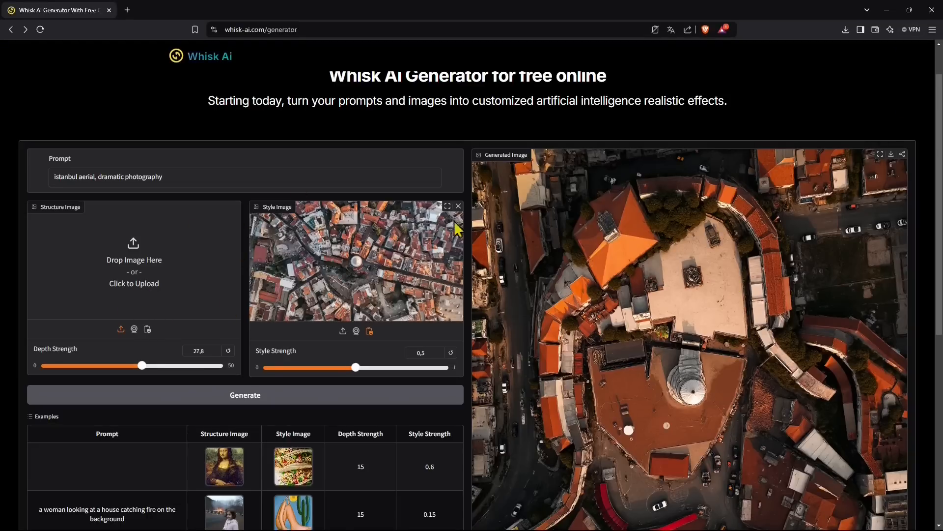
pyautogui.click(458, 206)
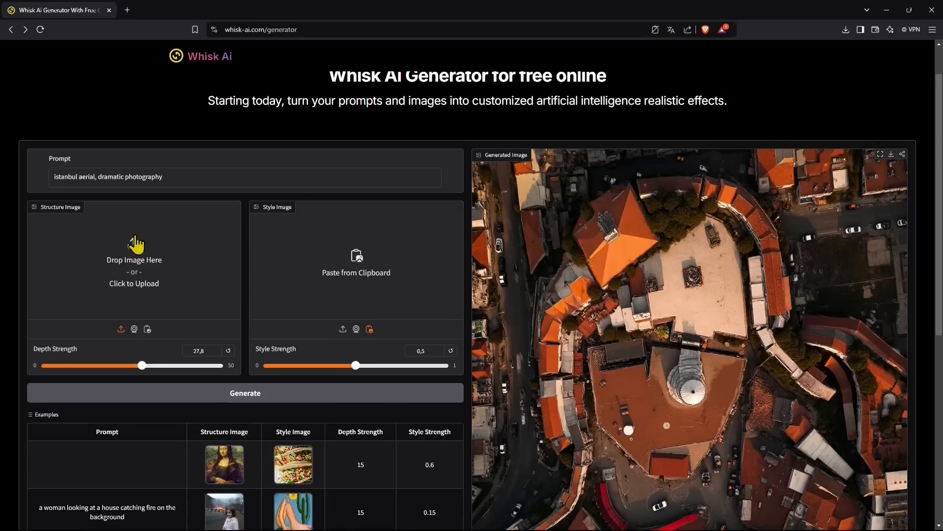
# Replace the prompt with 'a chalet in the mountain with dark wood and blu glass'
pyautogui.tripleClick(190, 175)
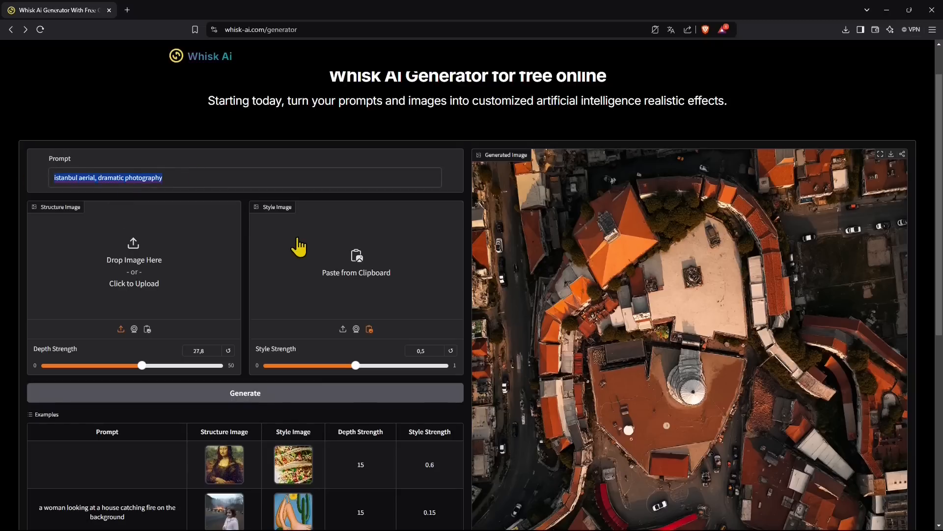
pyautogui.write('a')
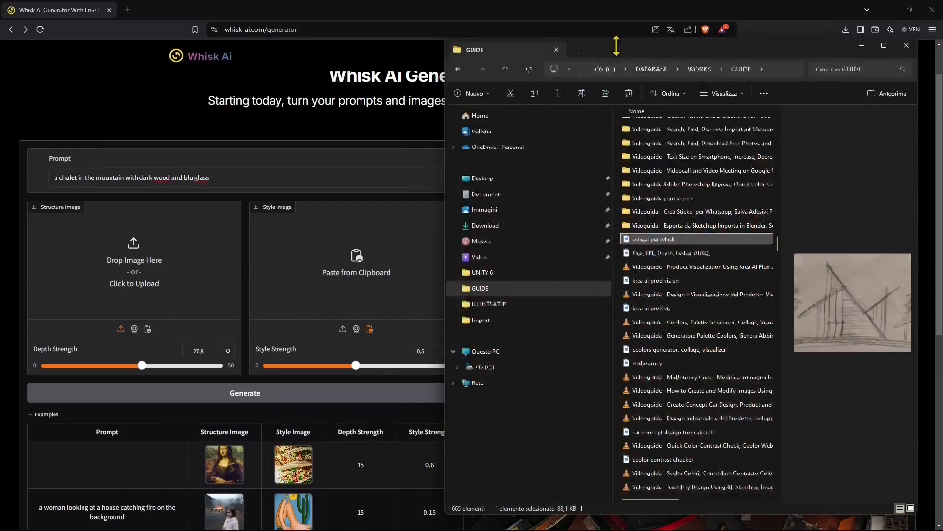
# Drop the 'schizzi per whisk' pencil sketch from File Explorer into the structure image slot
pyautogui.moveTo(617, 43); pyautogui.dragTo(599, 99)
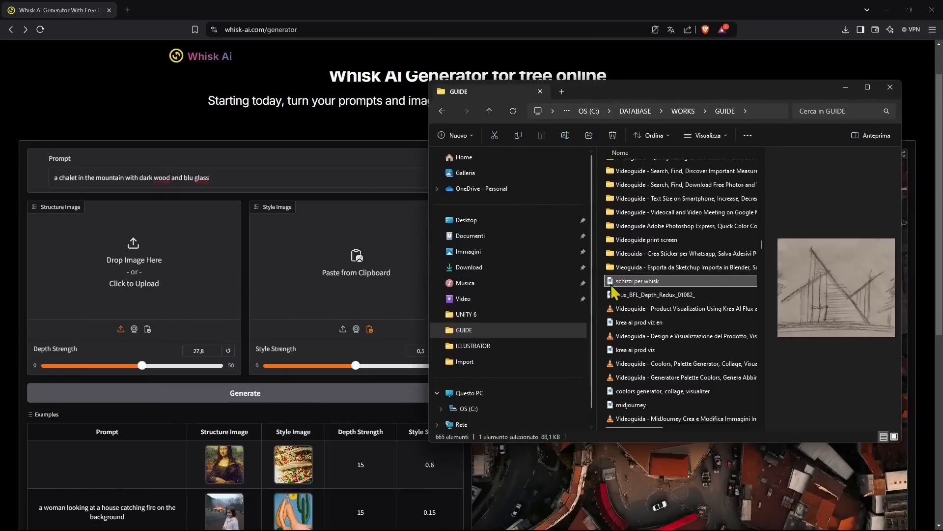
pyautogui.moveTo(610, 288)
pyautogui.mouseDown()
pyautogui.moveTo(546, 275)
pyautogui.moveTo(179, 262)
pyautogui.moveTo(127, 280)
pyautogui.mouseUp()
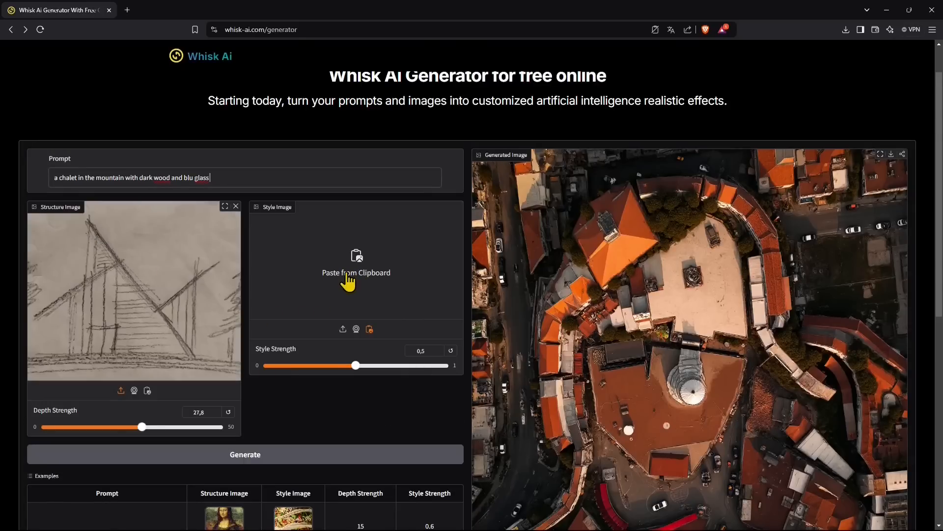
# Switch the style image to file upload and bring up the file picker
pyautogui.click(344, 329)
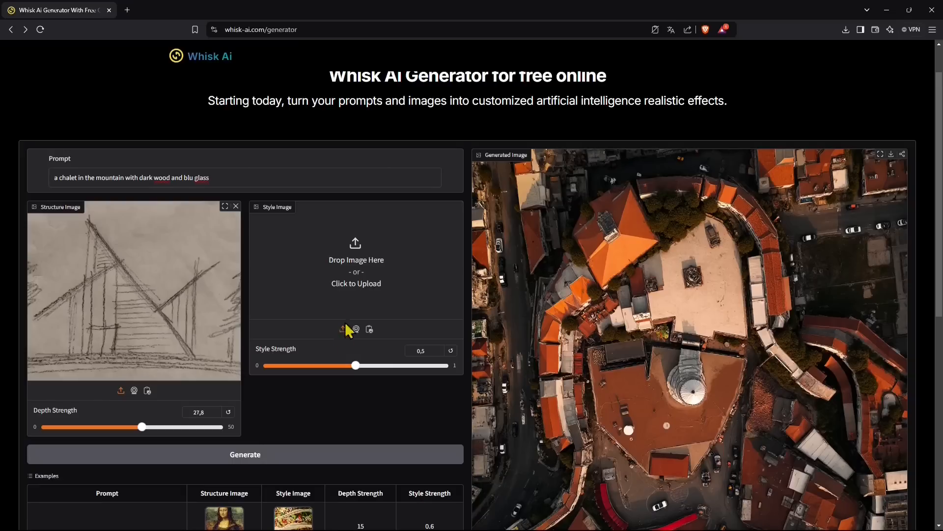
pyautogui.click(356, 290)
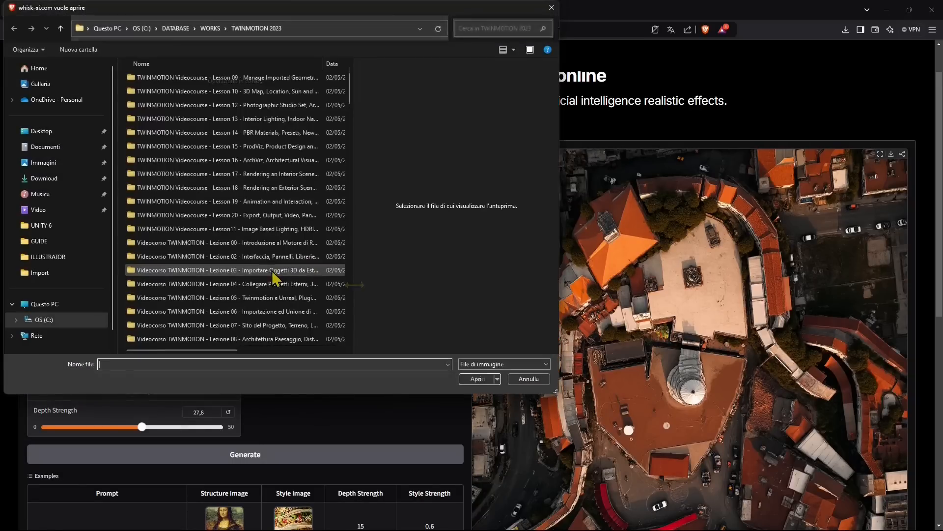
pyautogui.moveTo(354, 110); pyautogui.dragTo(356, 155)
pyautogui.scroll(-1, 243, 269)
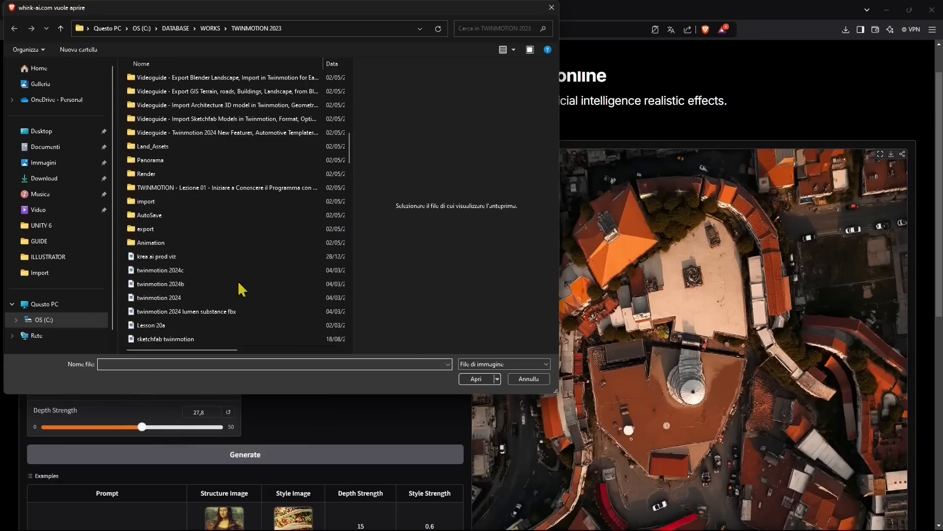
# Preview the TWINMOTION 2023 images, from krea ai prod viz down to Lezione 00
pyautogui.click(166, 261)
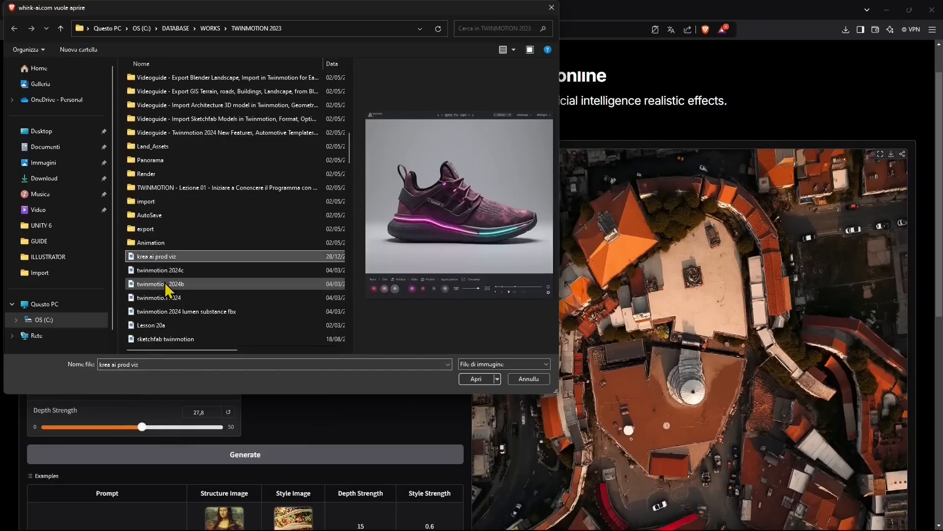
pyautogui.click(172, 284)
pyautogui.scroll(-2, 169, 275)
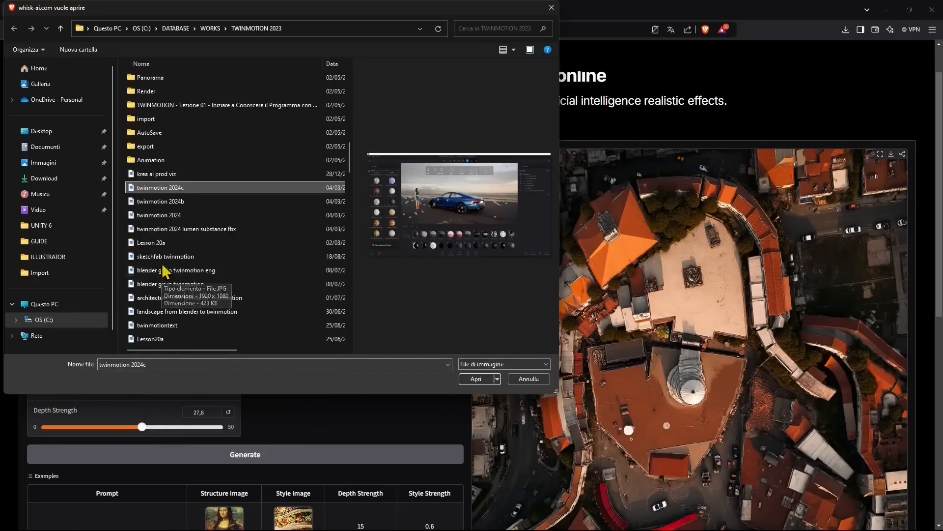
pyautogui.click(164, 227)
pyautogui.click(167, 216)
pyautogui.scroll(-3, 183, 259)
pyautogui.click(167, 270)
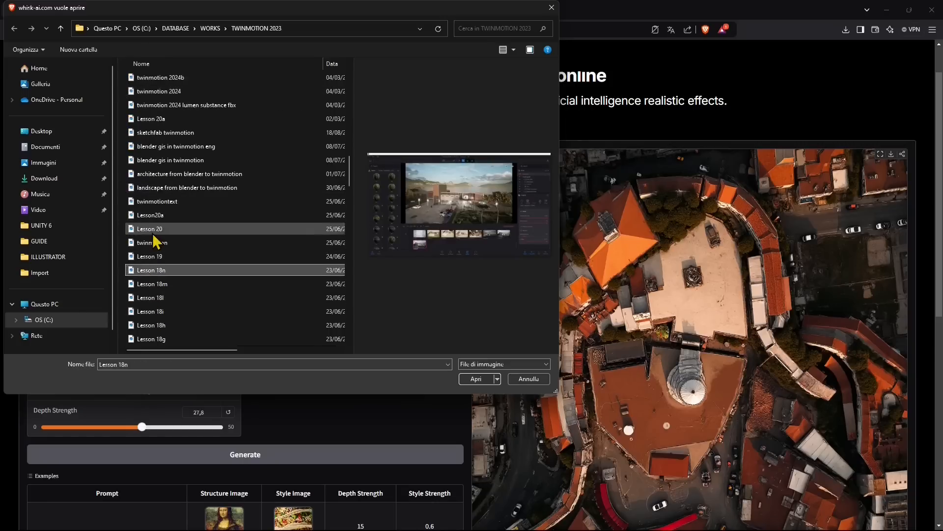
pyautogui.click(155, 244)
pyautogui.scroll(-8, 162, 265)
pyautogui.click(168, 281)
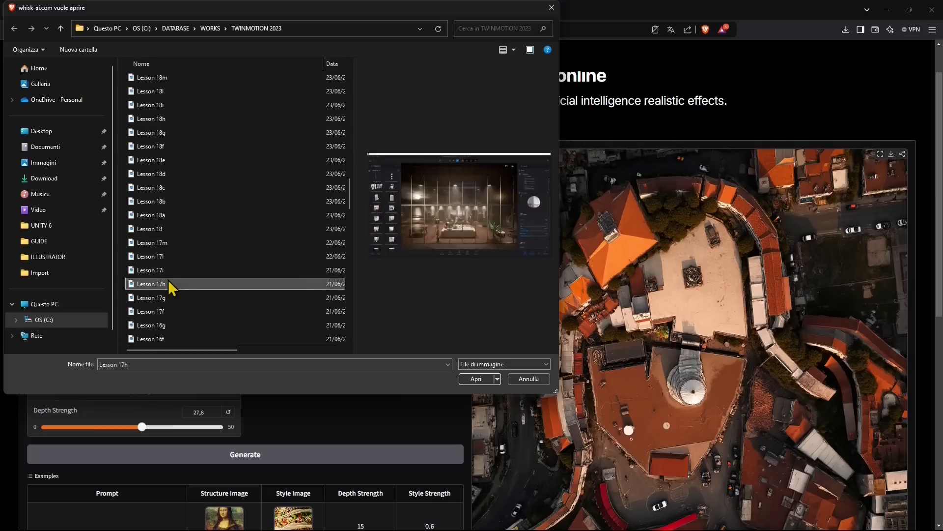
pyautogui.scroll(-3, 170, 283)
pyautogui.click(170, 282)
pyautogui.scroll(-3, 170, 282)
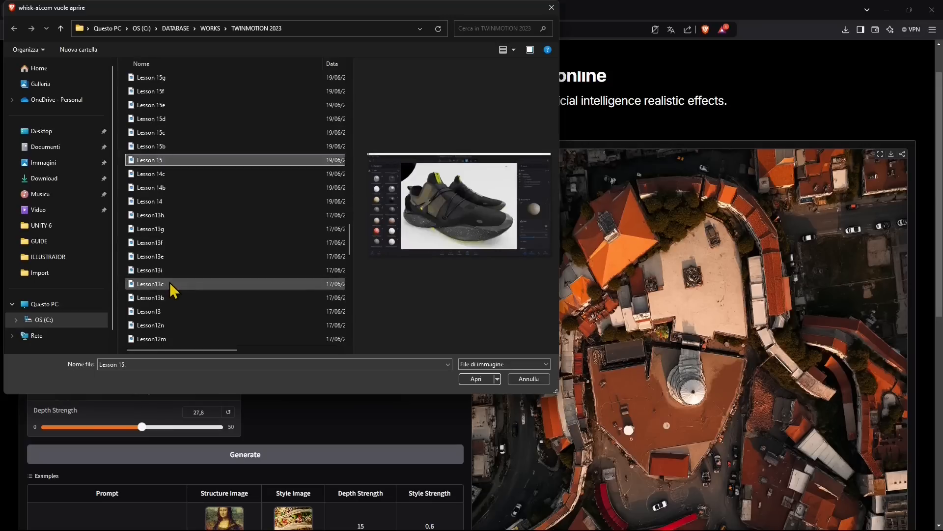
pyautogui.click(169, 282)
pyautogui.scroll(-3, 169, 282)
pyautogui.click(169, 282)
pyautogui.scroll(-3, 170, 282)
pyautogui.click(170, 282)
pyautogui.scroll(-3, 169, 282)
pyautogui.click(169, 282)
pyautogui.scroll(-3, 170, 282)
pyautogui.click(170, 282)
pyautogui.scroll(-2, 170, 284)
pyautogui.click(169, 283)
pyautogui.scroll(-1, 169, 284)
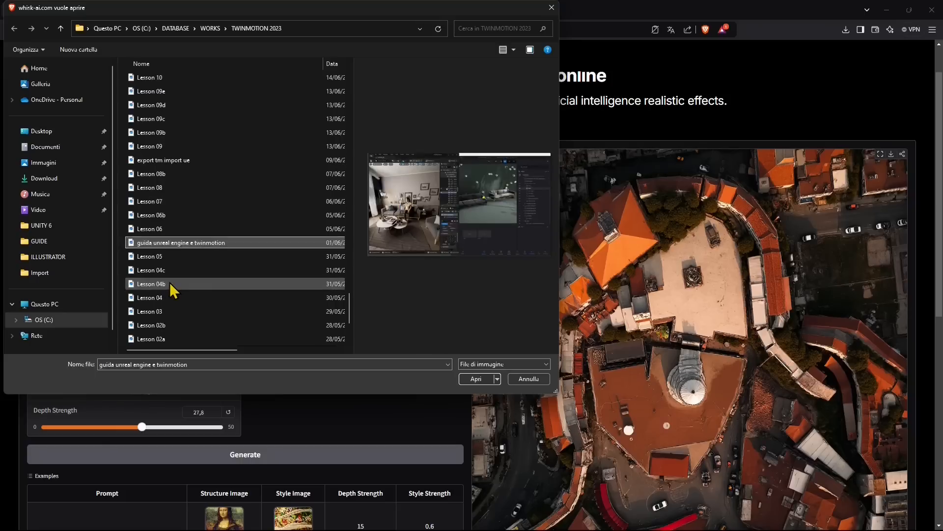
pyautogui.click(170, 284)
pyautogui.scroll(-2, 170, 283)
pyautogui.click(163, 285)
pyautogui.click(164, 298)
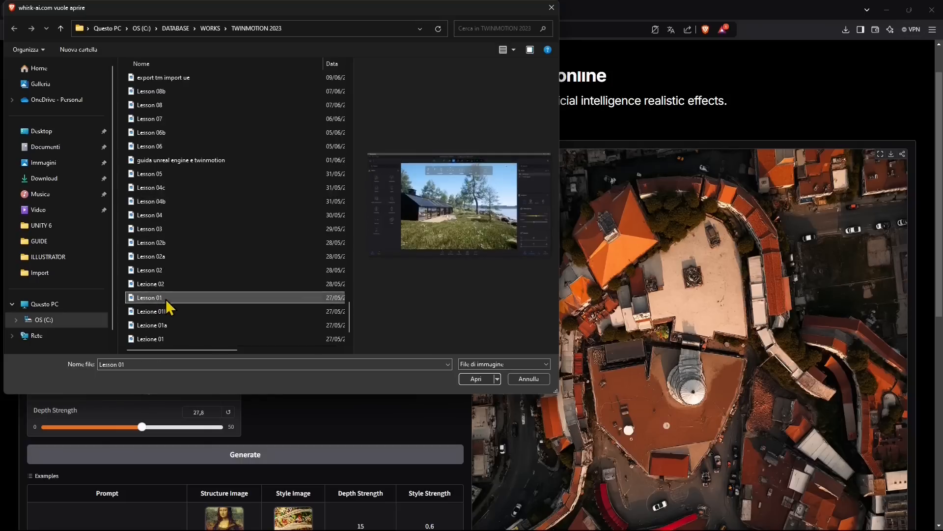
pyautogui.scroll(-1, 166, 304)
pyautogui.click(156, 314)
pyautogui.click(152, 338)
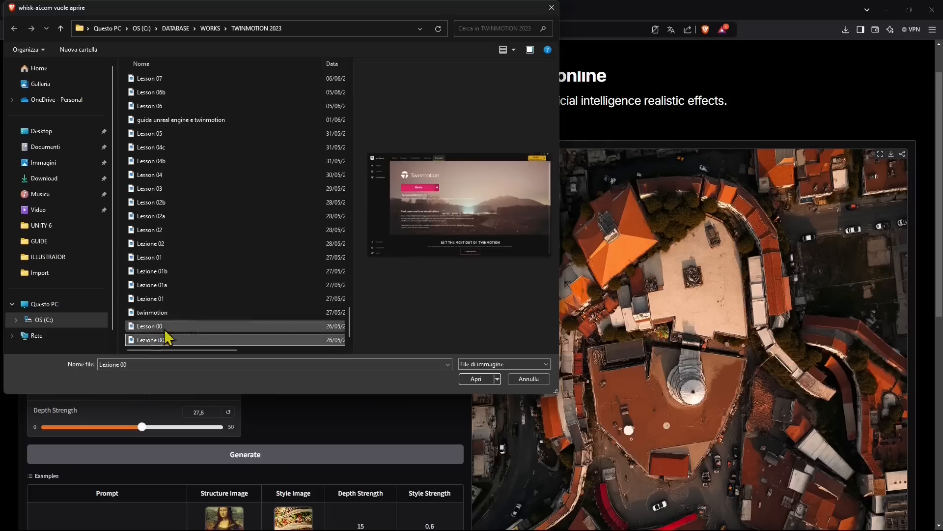
# Upload rendering20realtime-enhanced from the Render folder as the style image
pyautogui.scroll(6, 172, 319)
pyautogui.moveTo(354, 300); pyautogui.dragTo(354, 63)
pyautogui.scroll(-10, 189, 256)
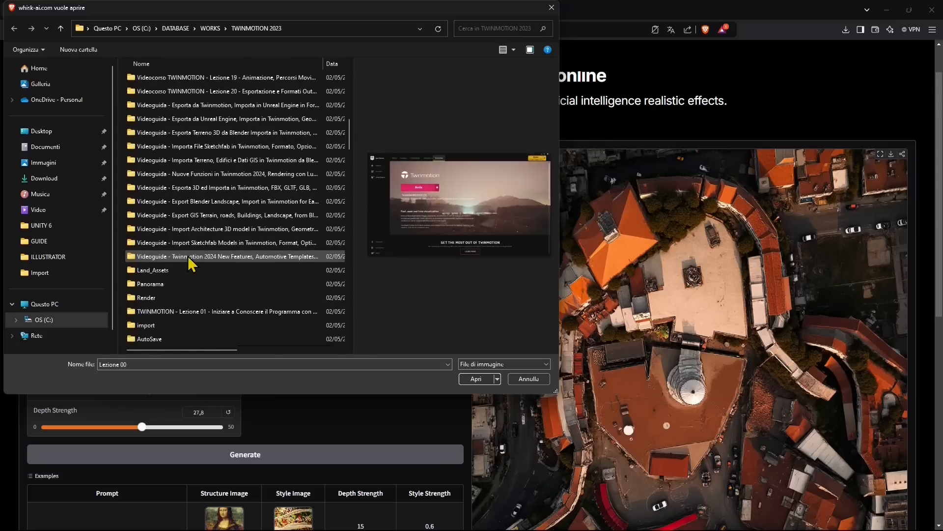
pyautogui.doubleClick(177, 296)
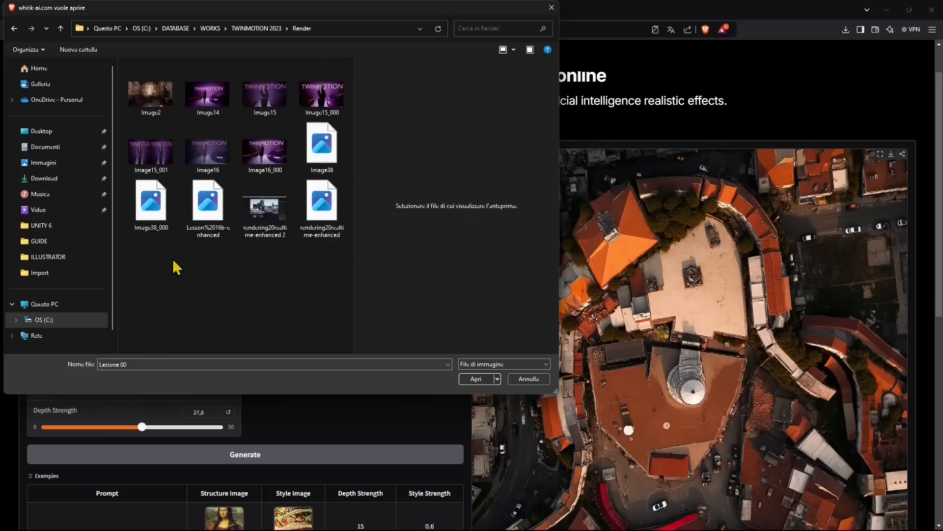
pyautogui.click(317, 215)
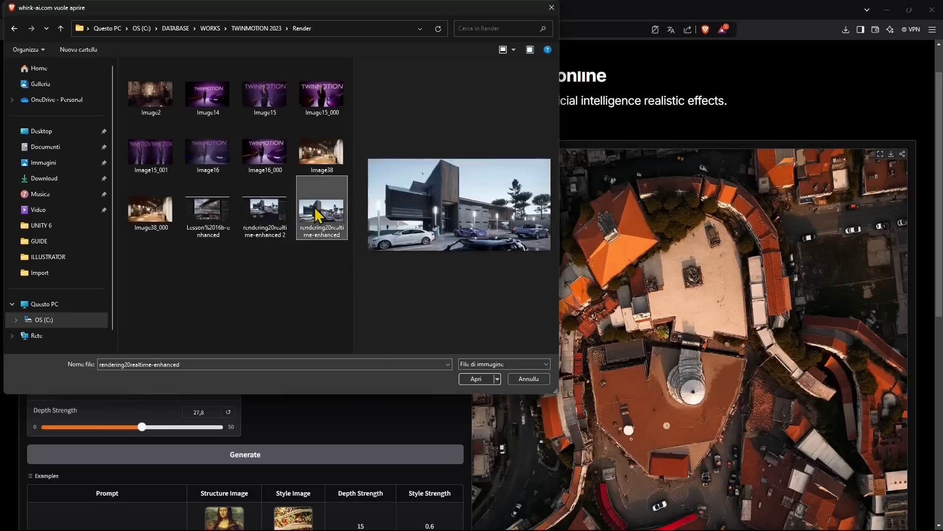
pyautogui.click(479, 379)
# Generate a new image from the pencil sketch and house render
pyautogui.scroll(-1, 347, 264)
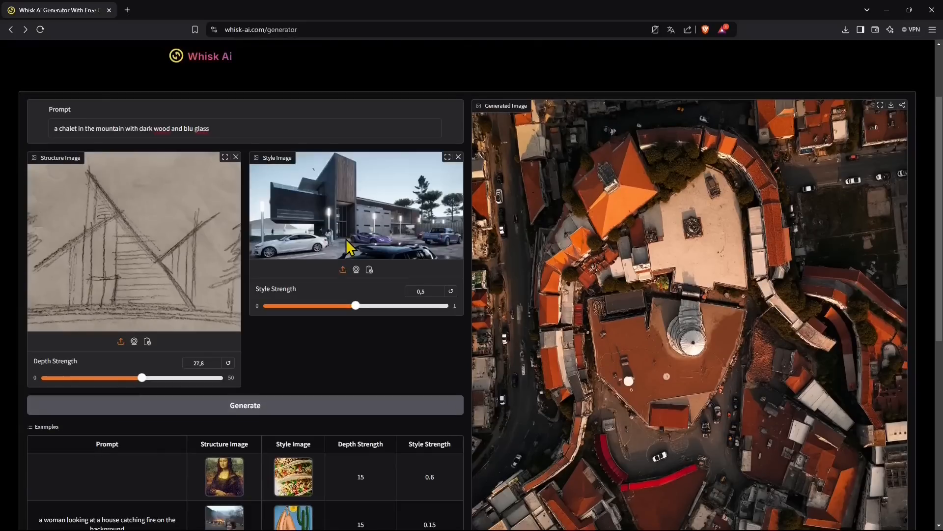
pyautogui.click(258, 407)
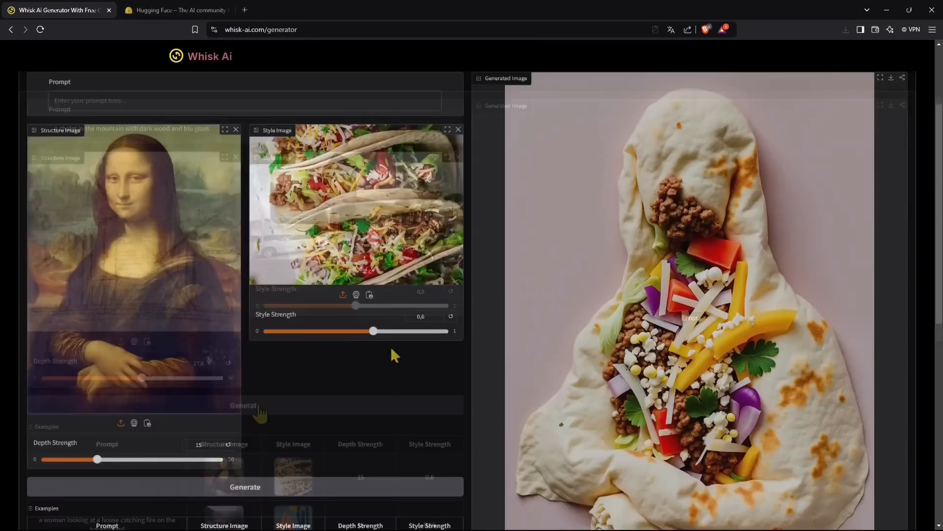
pyautogui.scroll(-2, 295, 401)
pyautogui.scroll(-2, 379, 385)
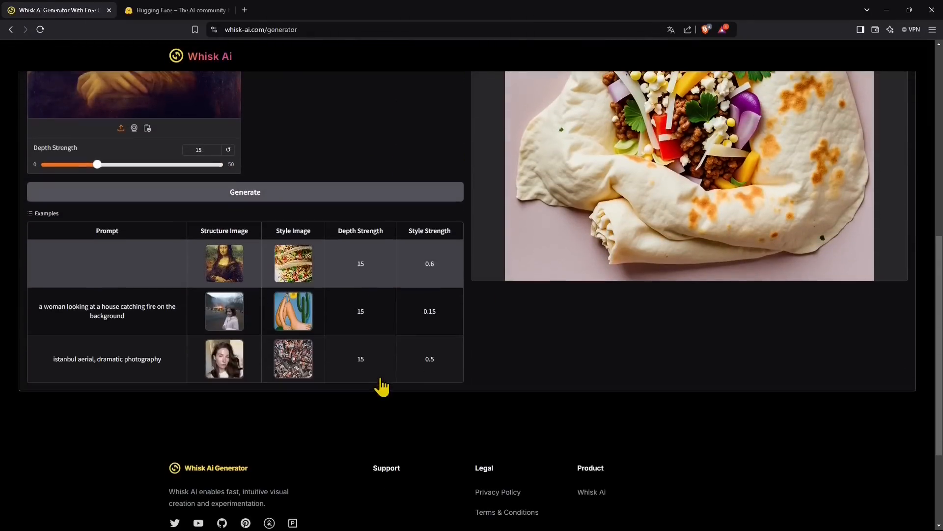
pyautogui.scroll(-1, 200, 407)
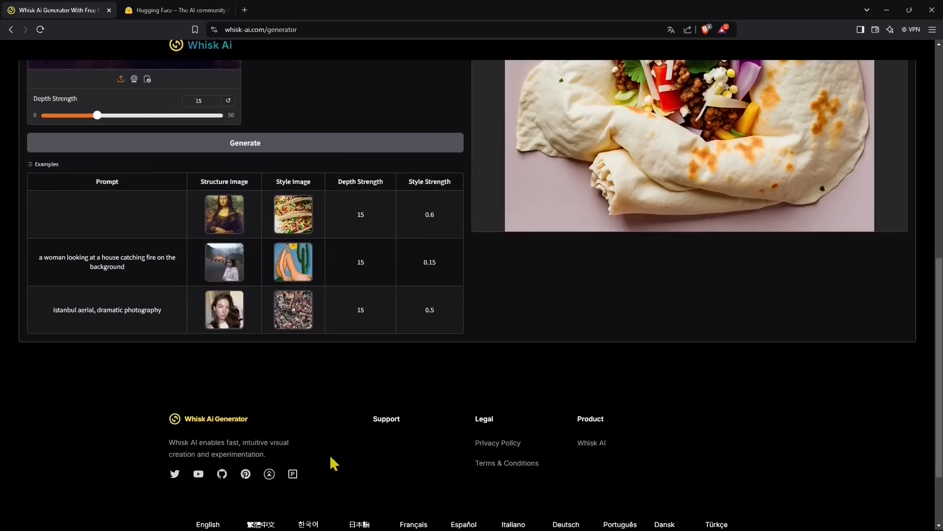
pyautogui.scroll(-1, 373, 433)
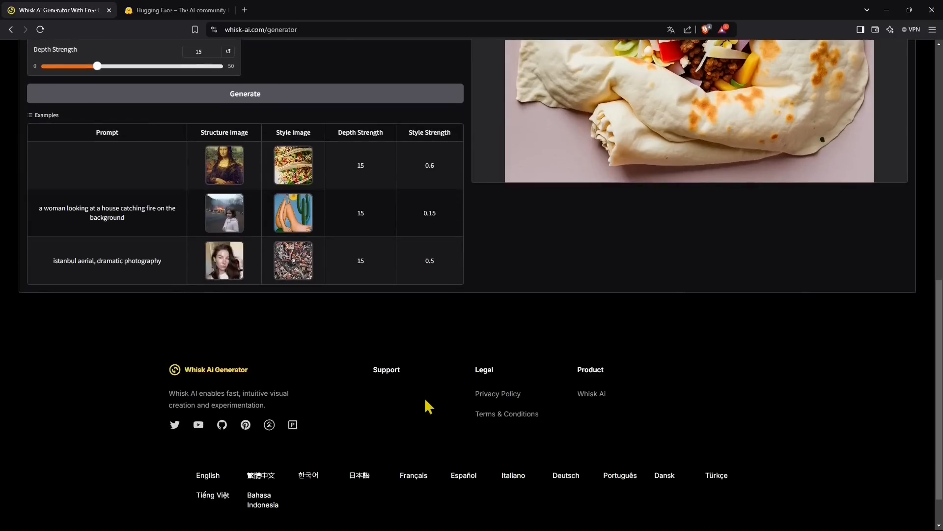
# Scroll through the page to review the taco-style Mona Lisa result and the examples table
pyautogui.scroll(1, 424, 399)
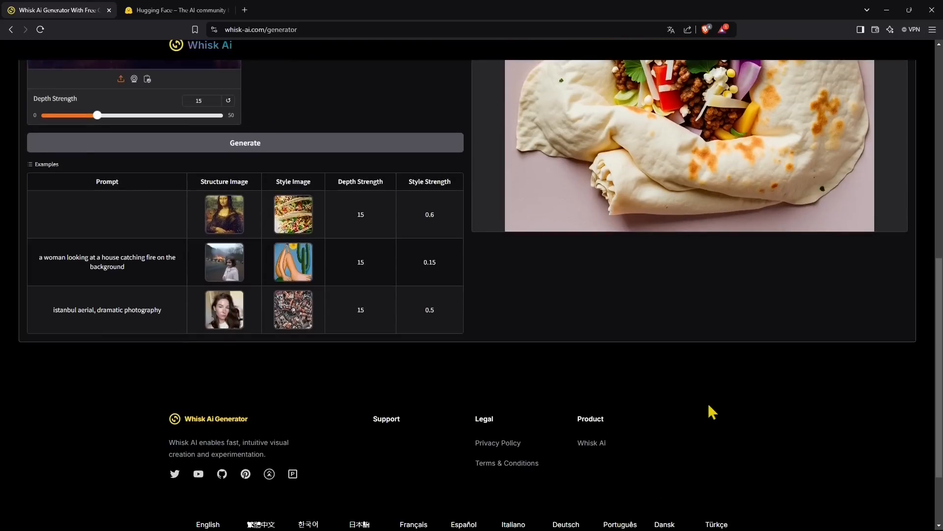
pyautogui.scroll(7, 709, 403)
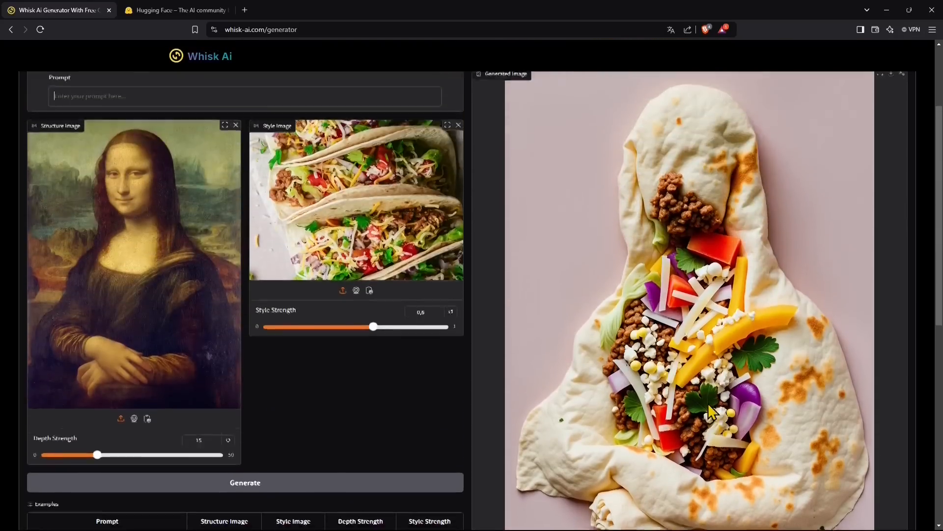
pyautogui.scroll(3, 709, 403)
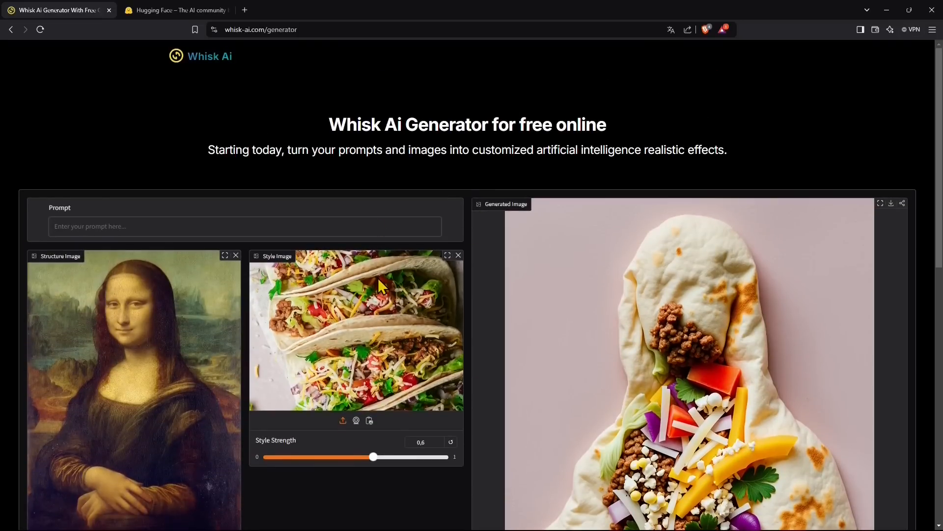
pyautogui.scroll(-1, 378, 278)
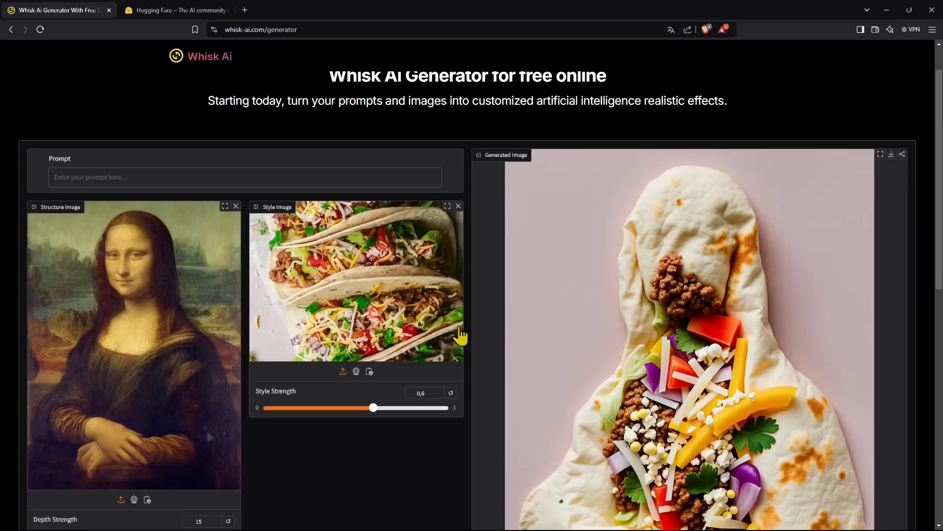
pyautogui.scroll(-2, 276, 369)
pyautogui.scroll(-1, 271, 369)
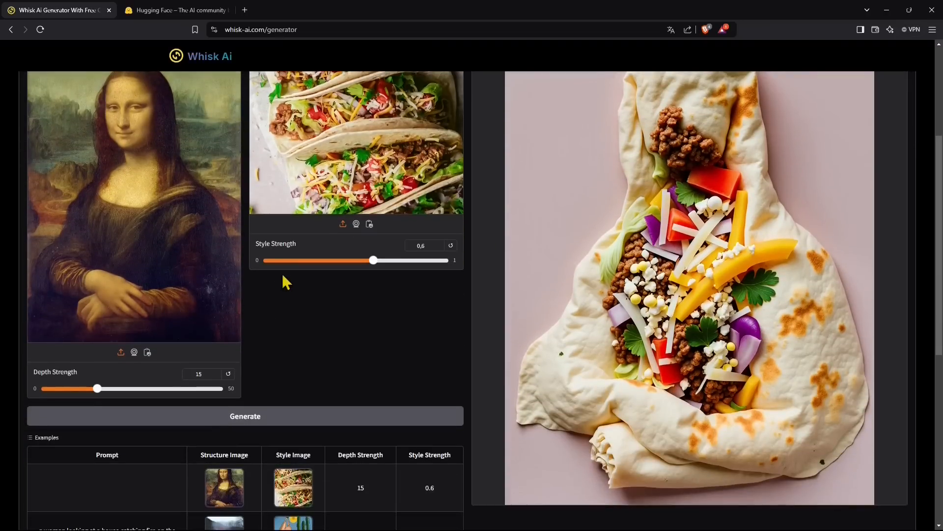
pyautogui.scroll(-2, 322, 435)
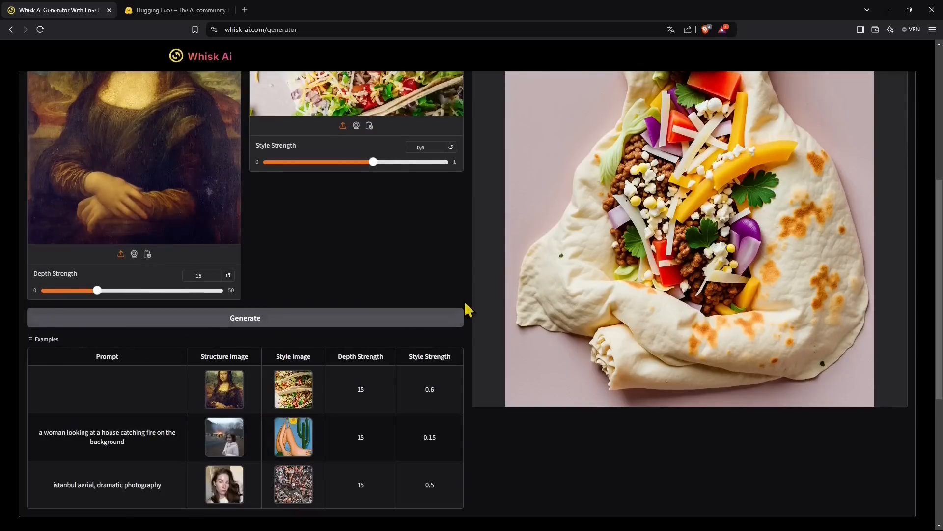
pyautogui.scroll(5, 354, 324)
pyautogui.scroll(-2, 375, 318)
pyautogui.scroll(2, 266, 370)
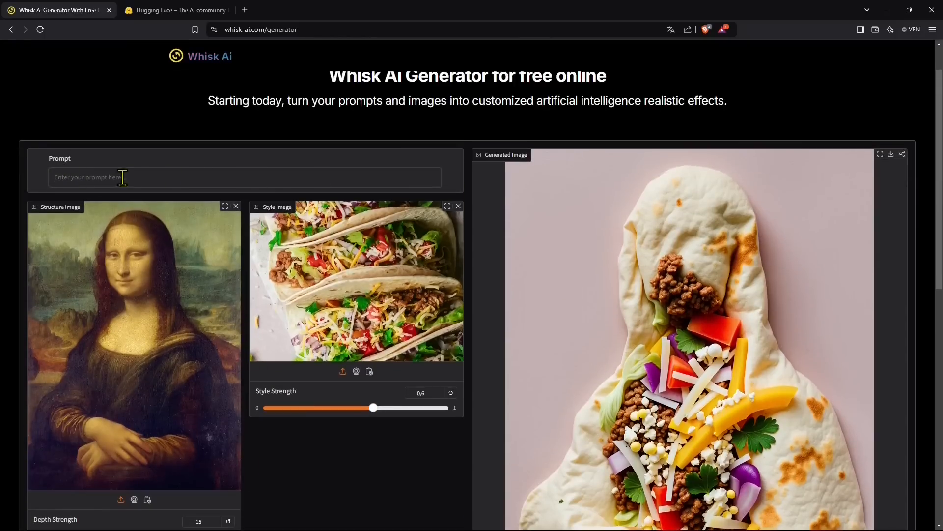
pyautogui.scroll(-2, 101, 266)
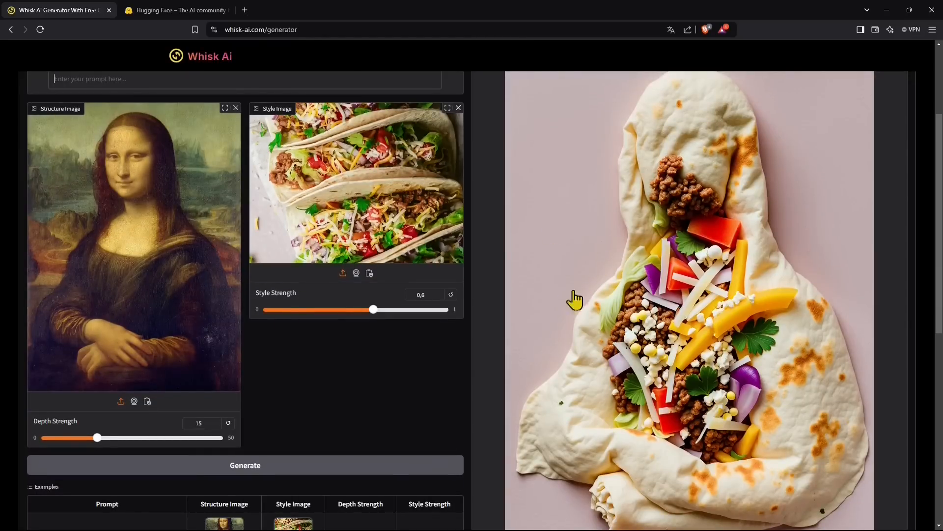
pyautogui.scroll(-2, 673, 339)
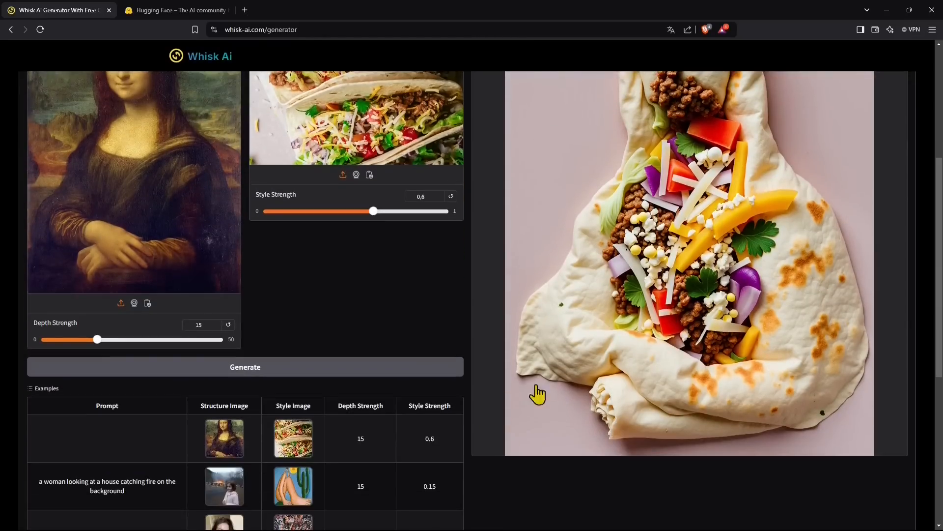
pyautogui.scroll(-1, 468, 430)
pyautogui.scroll(2, 614, 442)
pyautogui.scroll(3, 614, 441)
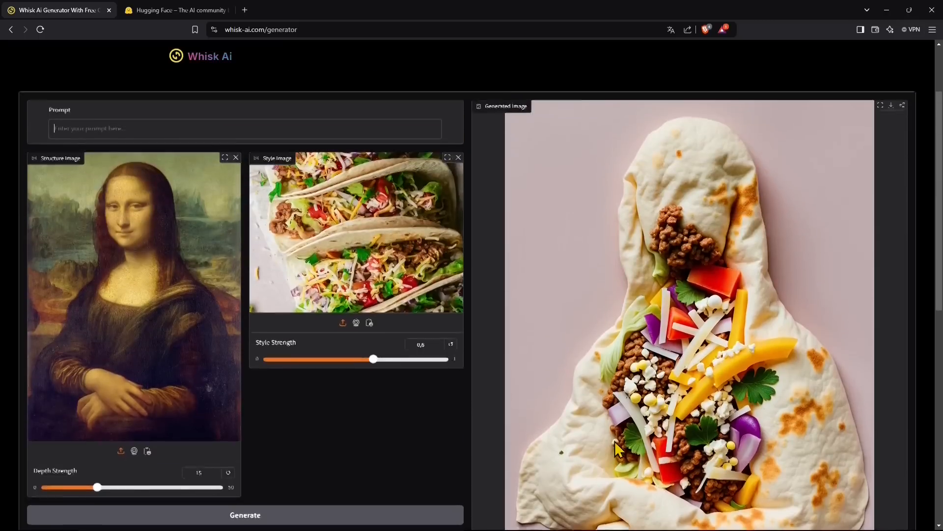
pyautogui.scroll(1, 623, 321)
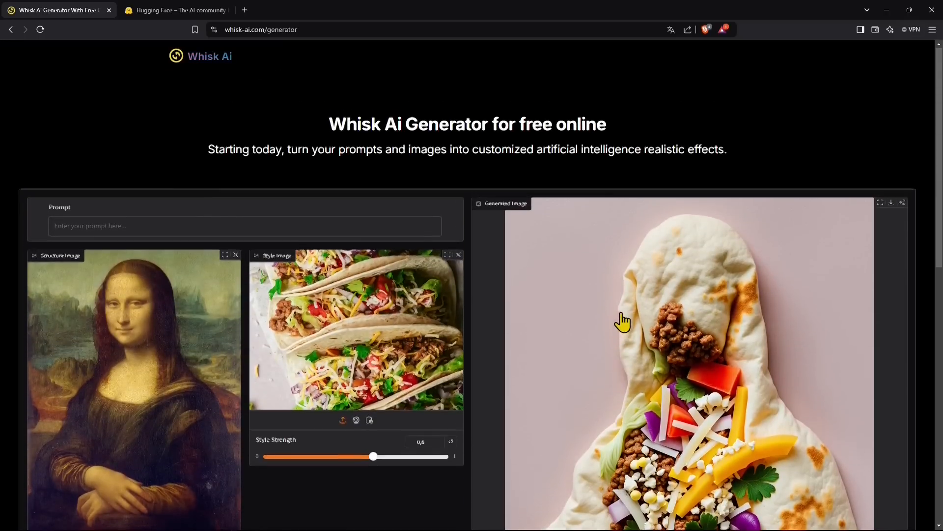